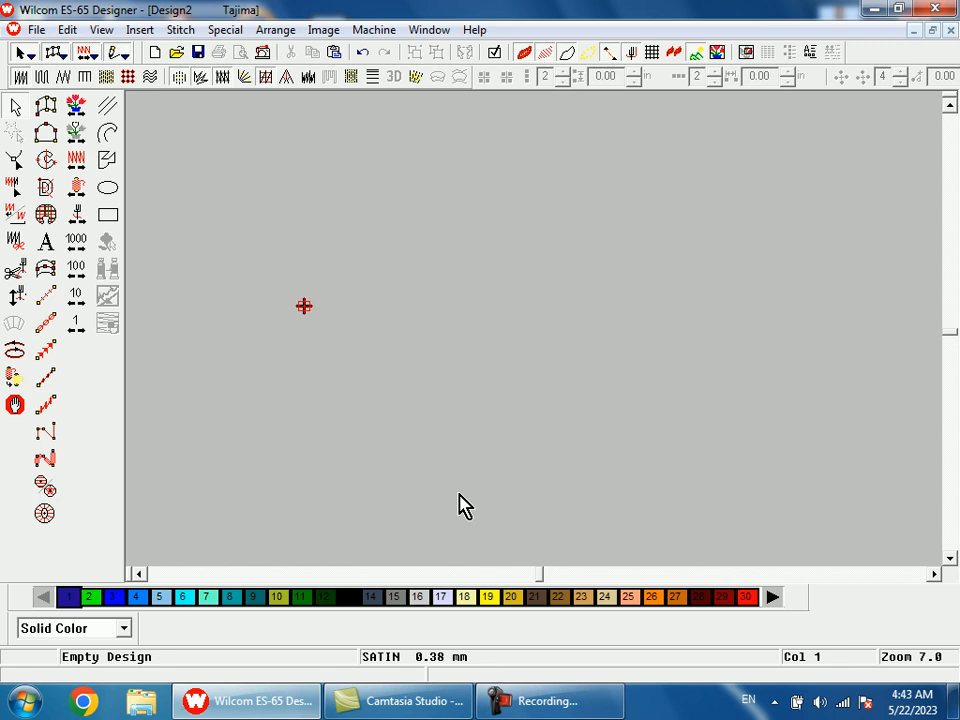
# Enter UNITED STATE as the text in the lettering object properties.
pyautogui.click(484, 405)
pyautogui.moveTo(505, 160); pyautogui.dragTo(557, 318)
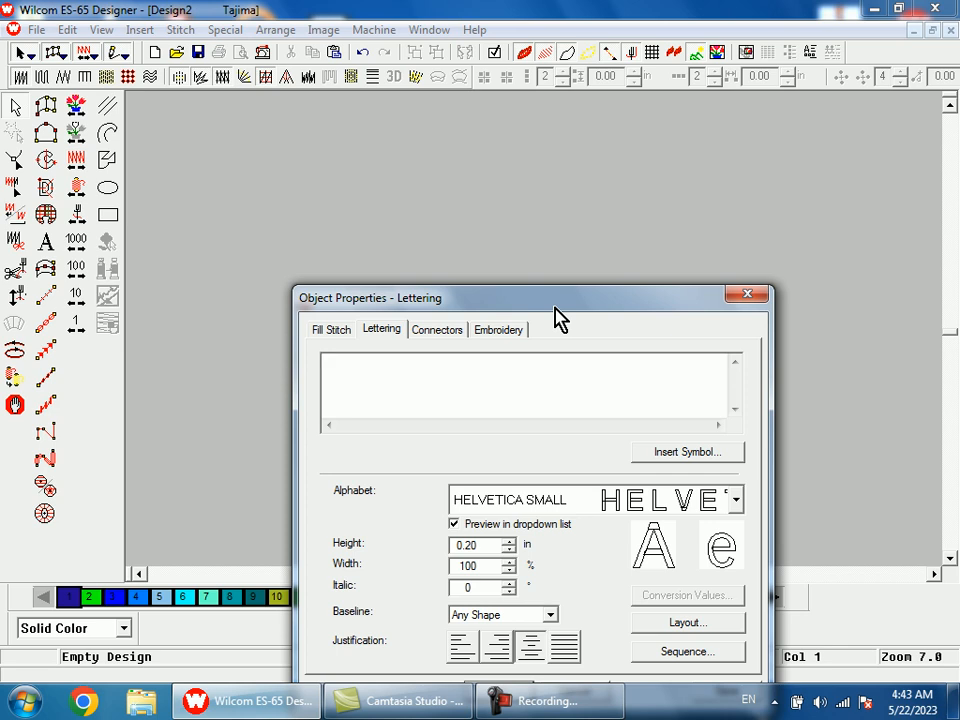
pyautogui.write('UNITED STATE')
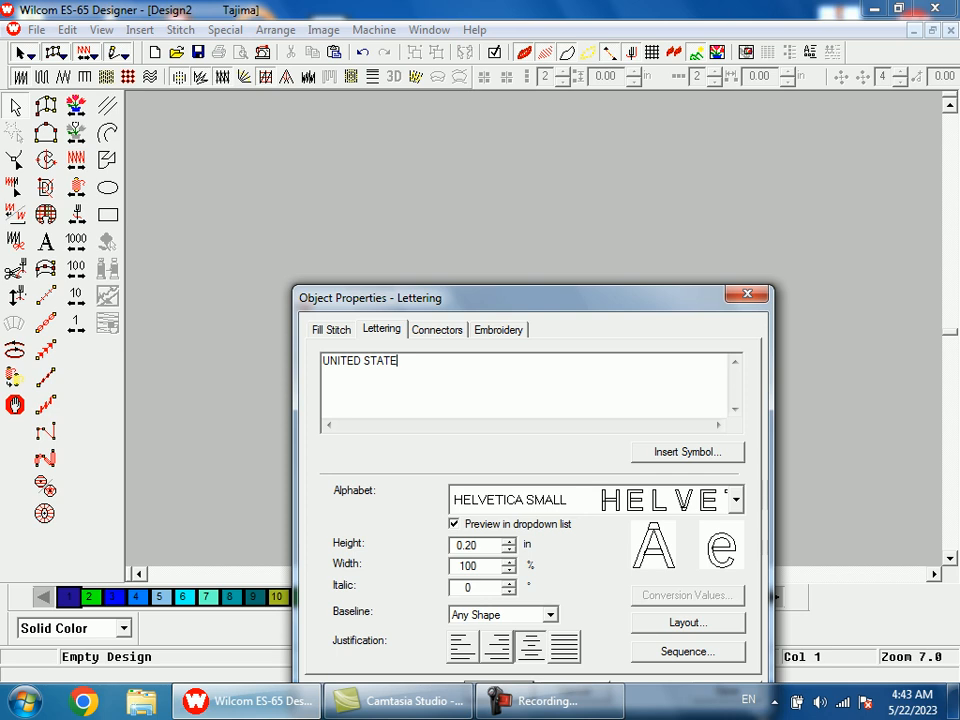
# Choose HELVETICA SMALL as the lettering alphabet and dismiss the Windows color scheme prompt.
pyautogui.moveTo(577, 300); pyautogui.dragTo(535, 120)
pyautogui.click(510, 322)
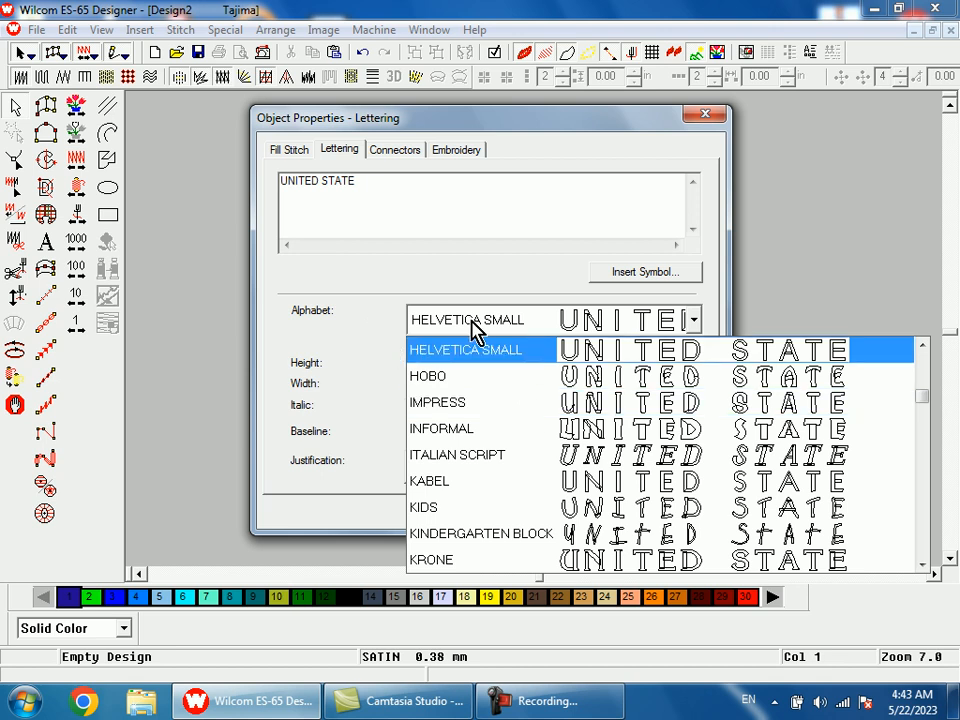
pyautogui.press('Home')
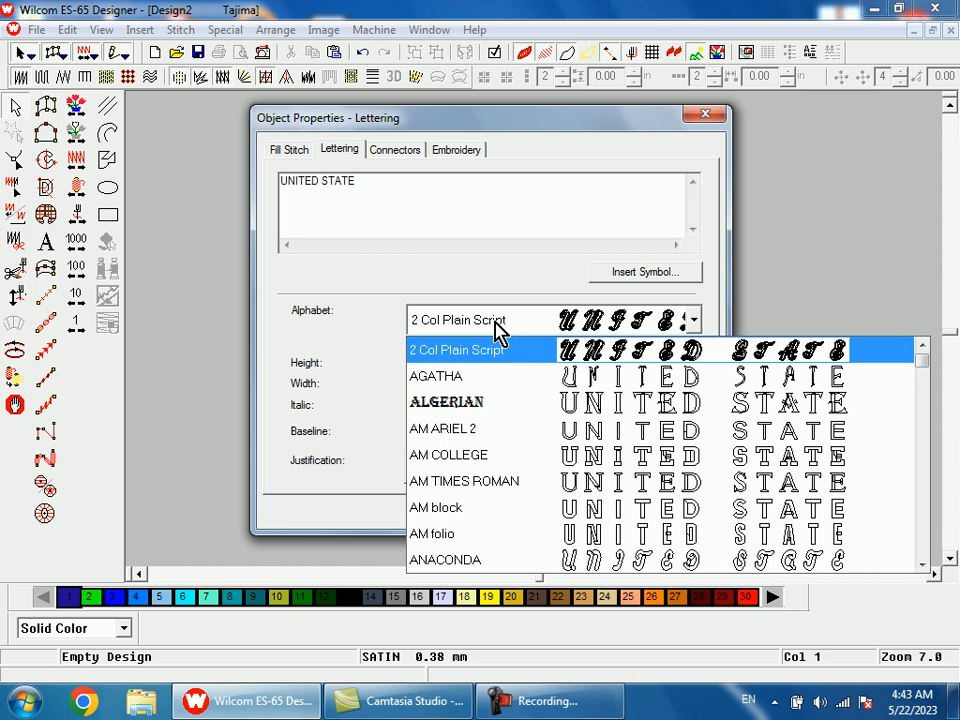
pyautogui.press('h')
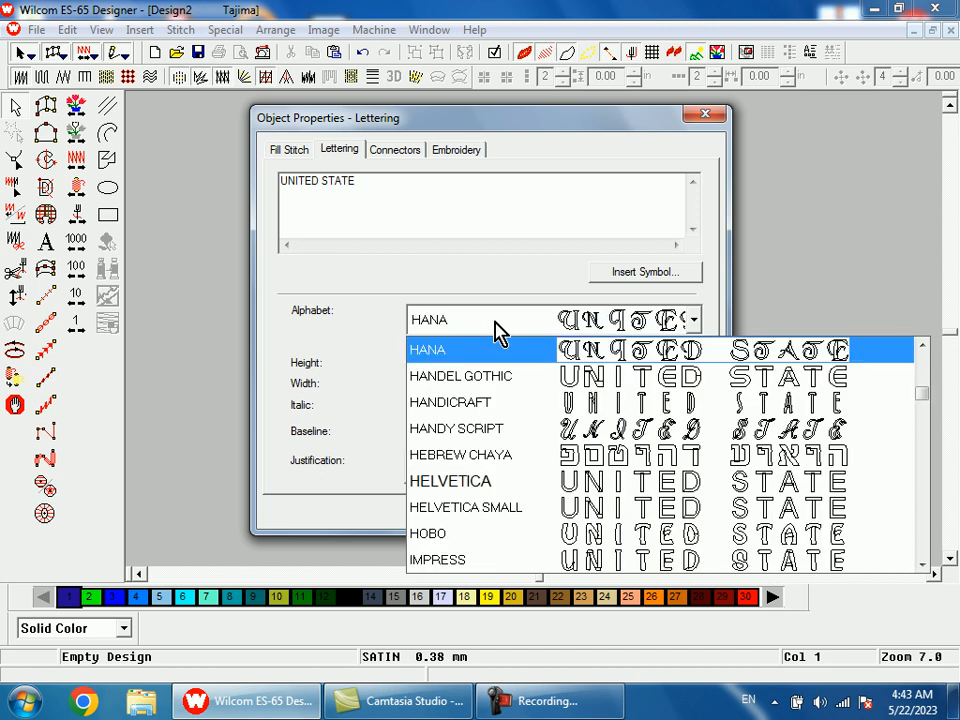
pyautogui.click(520, 520)
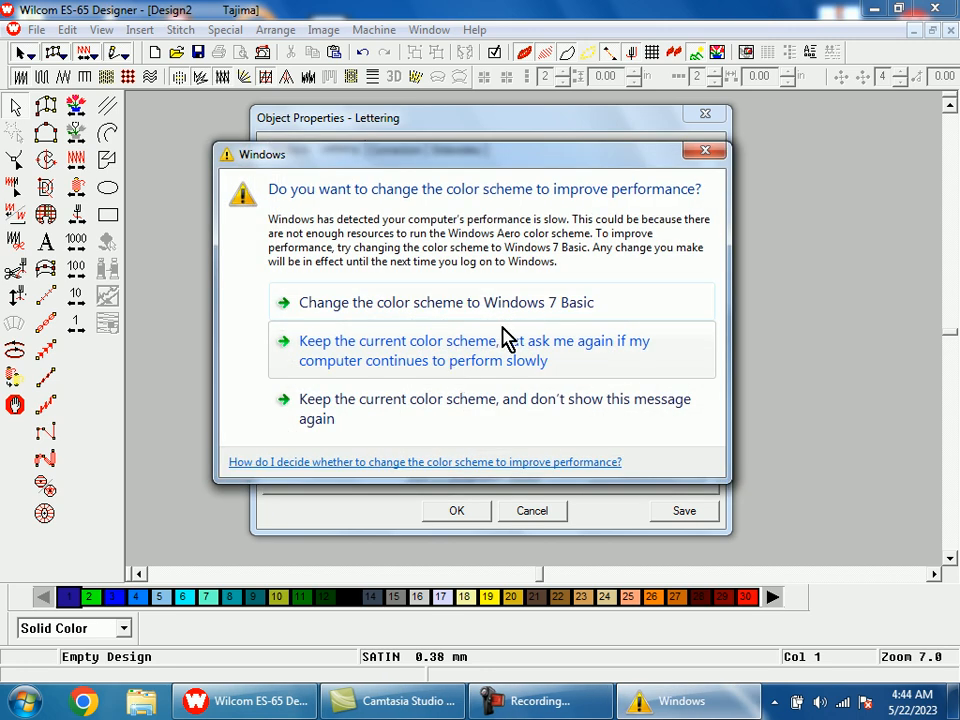
pyautogui.click(705, 154)
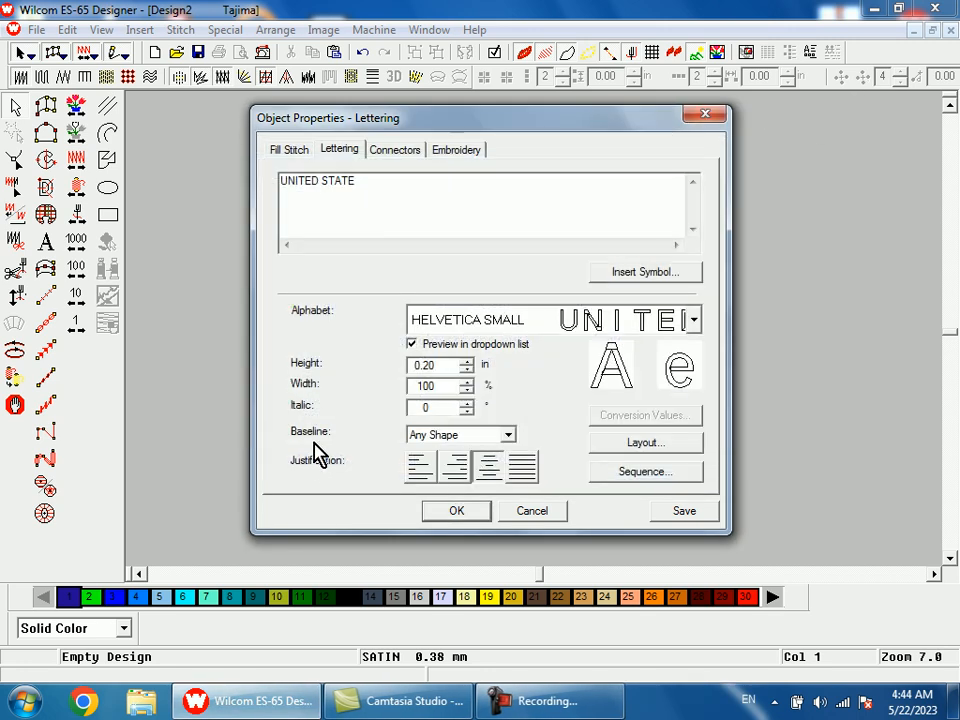
# Set the lettering baseline to Any Shape and place the text on a straight two-point horizontal baseline about 0.25 in long.
pyautogui.click(508, 435)
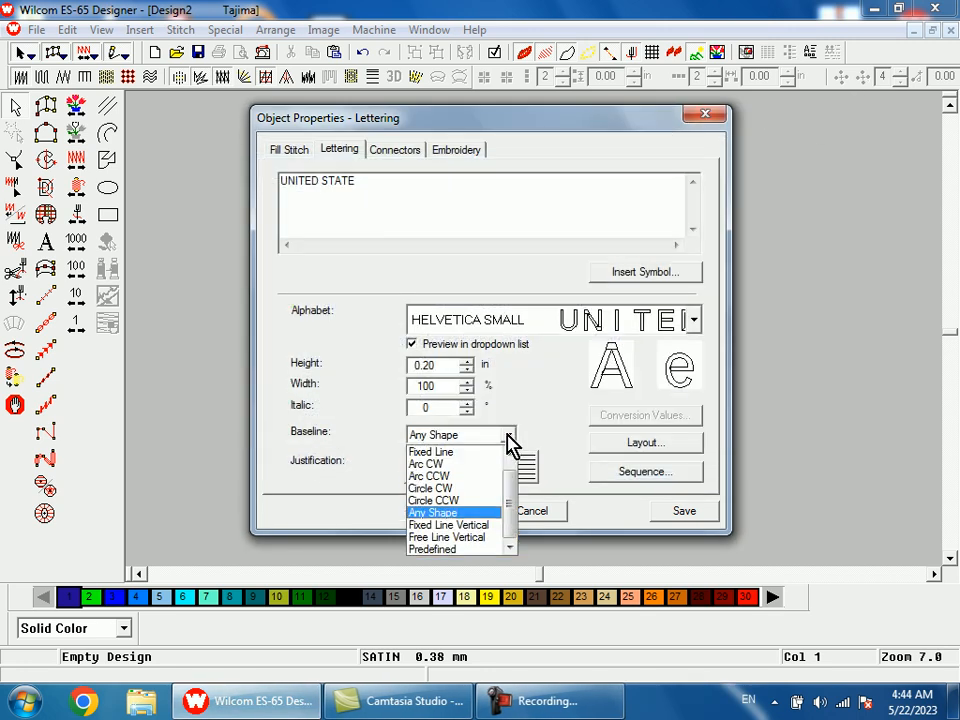
pyautogui.click(451, 516)
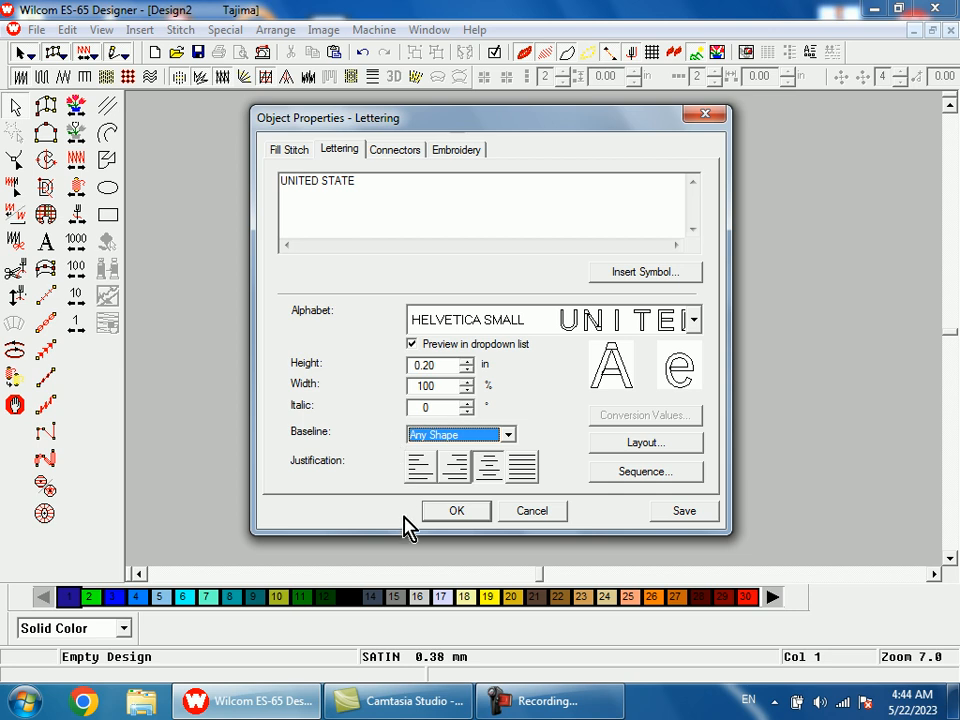
pyautogui.click(458, 511)
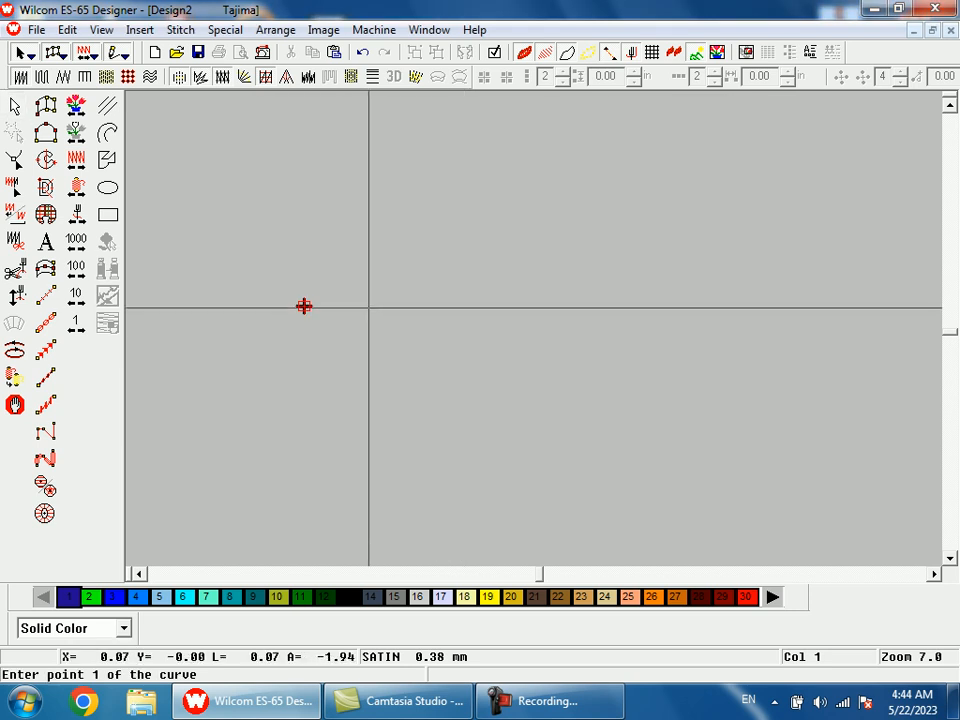
pyautogui.click(289, 356)
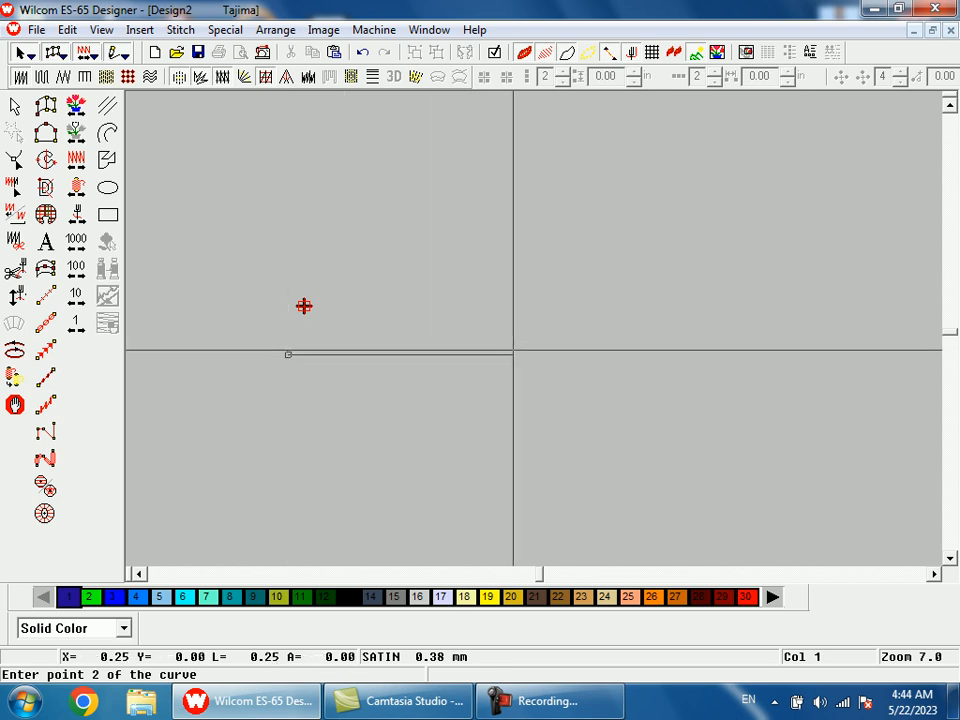
pyautogui.click(515, 354)
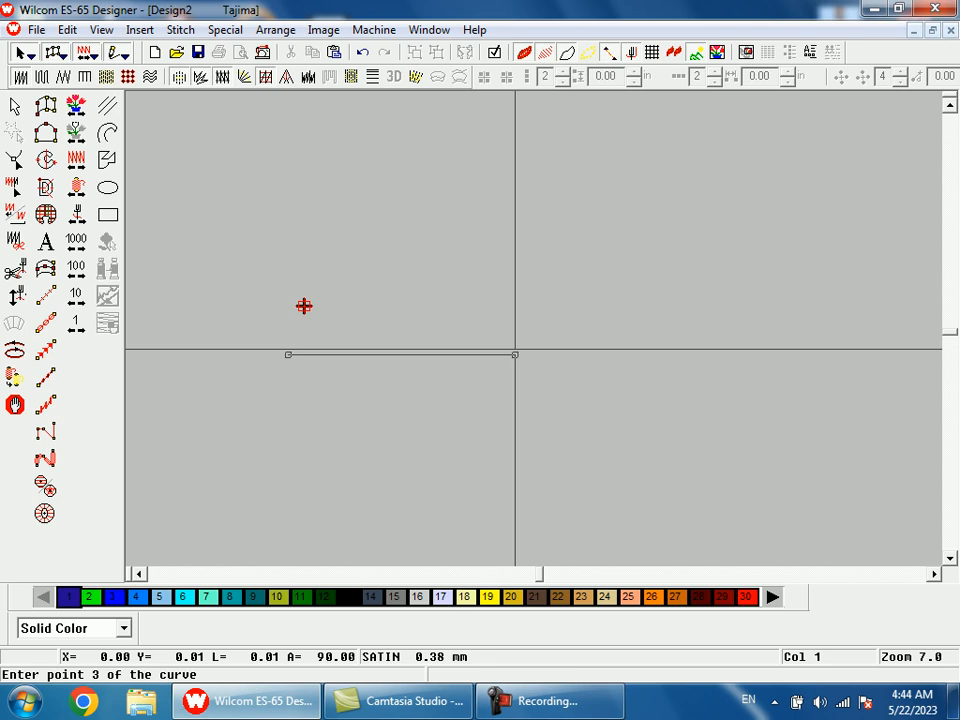
pyautogui.press('Return')
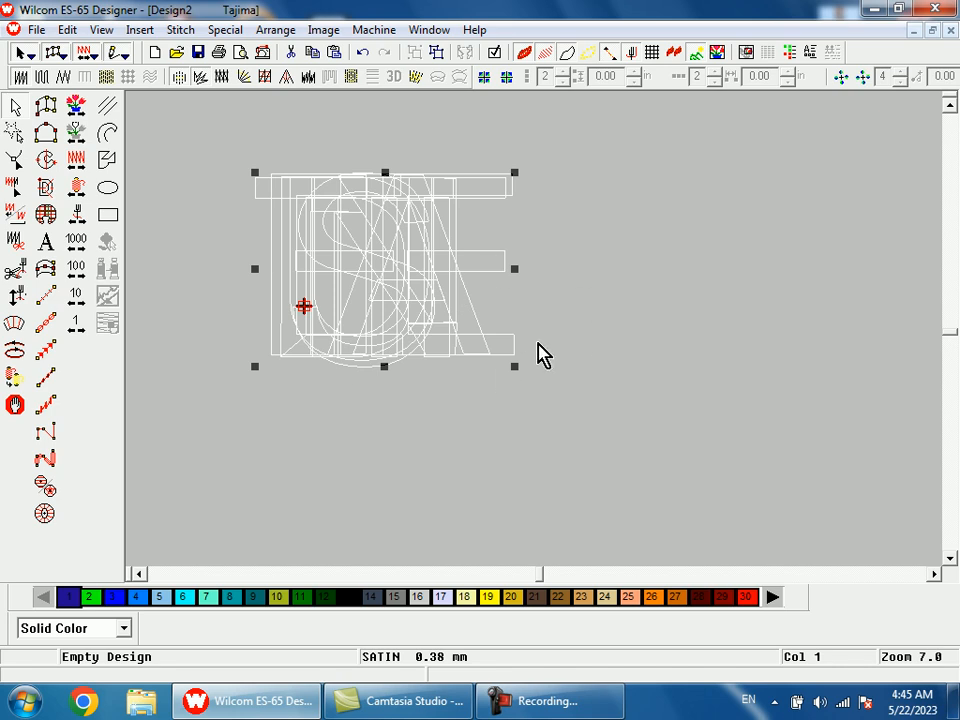
# Reshape the lettering by moving its exit point clear and stretching the baseline's right end to spread the overlapping letters apart.
pyautogui.scroll(-1, 537, 353)
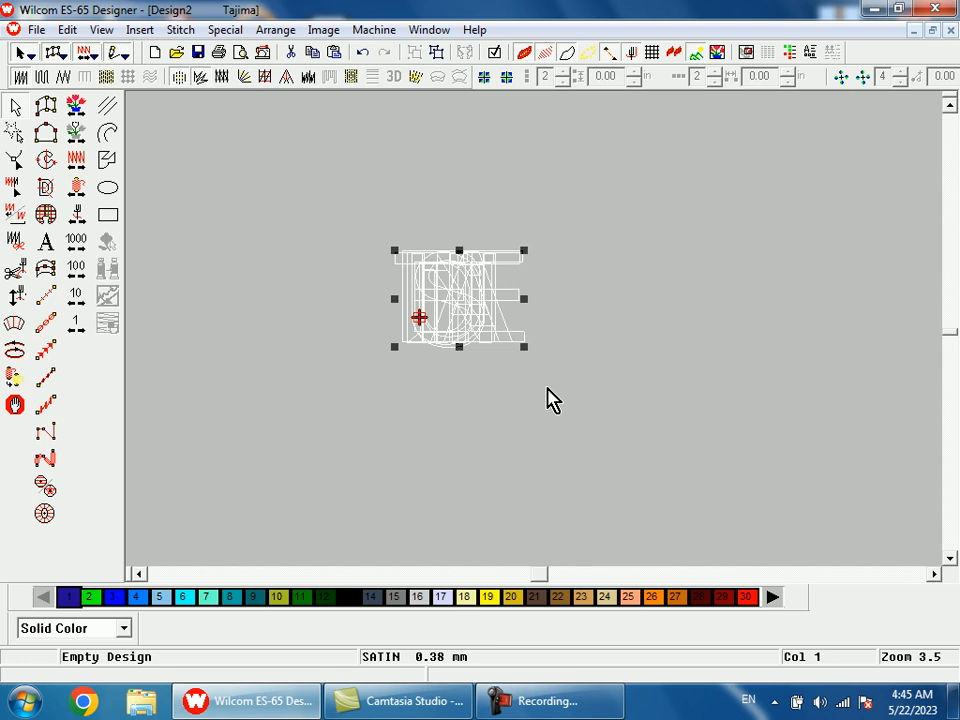
pyautogui.press('h')
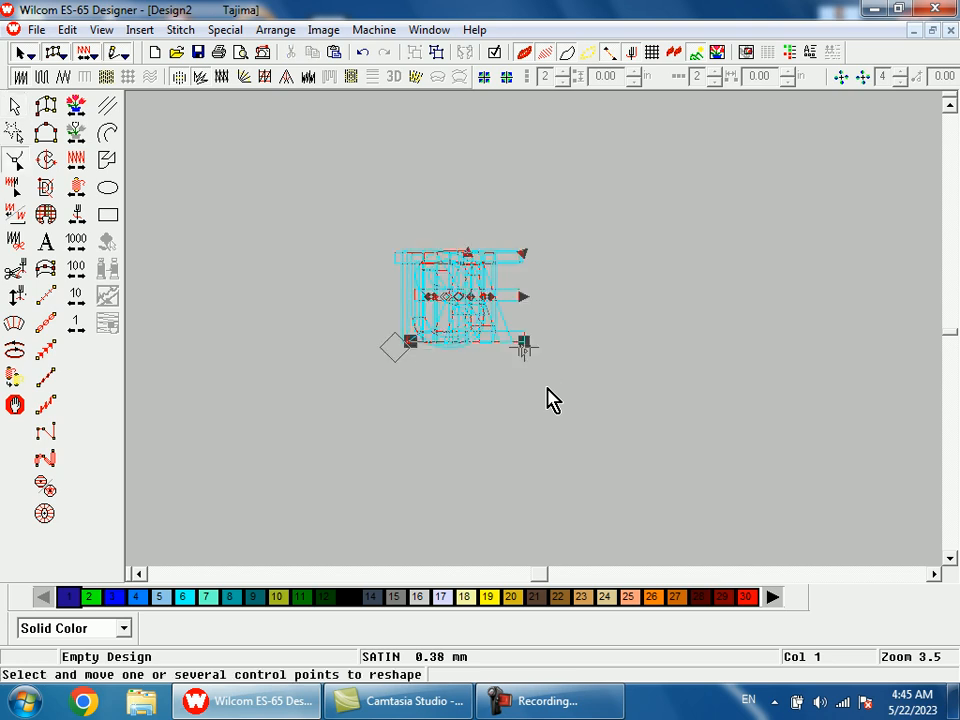
pyautogui.moveTo(538, 350); pyautogui.dragTo(563, 390)
pyautogui.moveTo(527, 340); pyautogui.dragTo(846, 342)
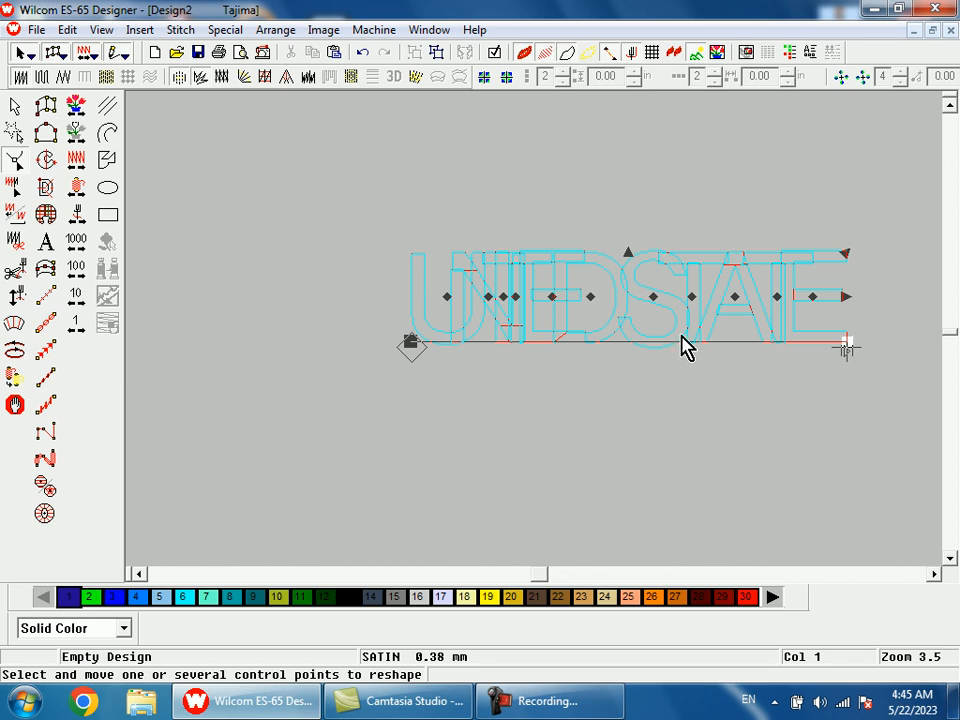
pyautogui.hotkey('shift', 'z')
pyautogui.press('b')
pyautogui.moveTo(501, 225); pyautogui.dragTo(729, 426)
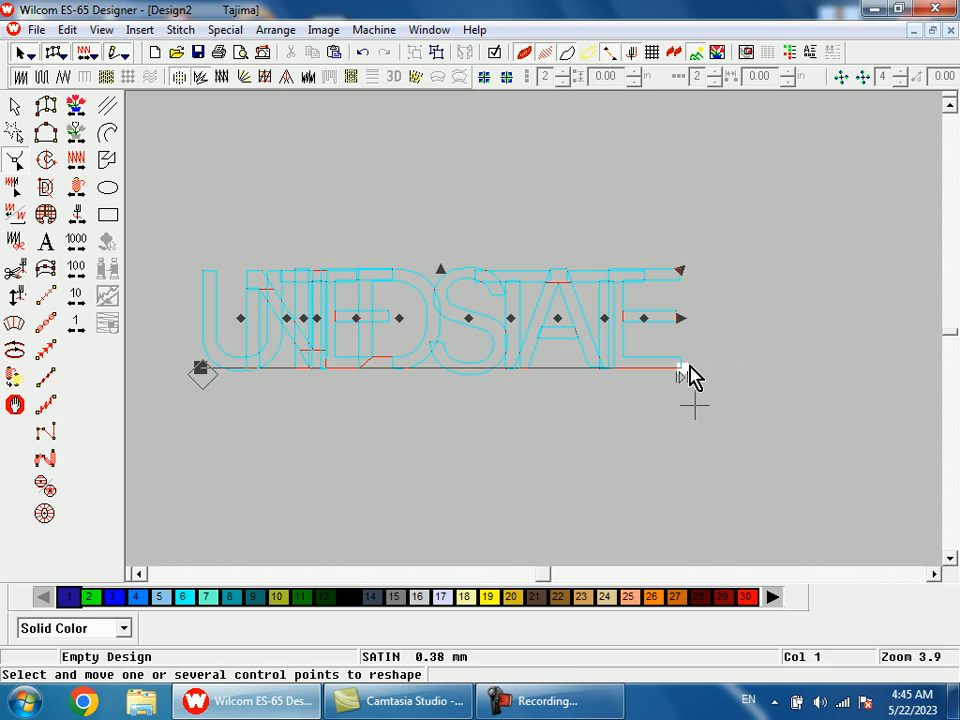
pyautogui.moveTo(683, 366); pyautogui.dragTo(900, 371)
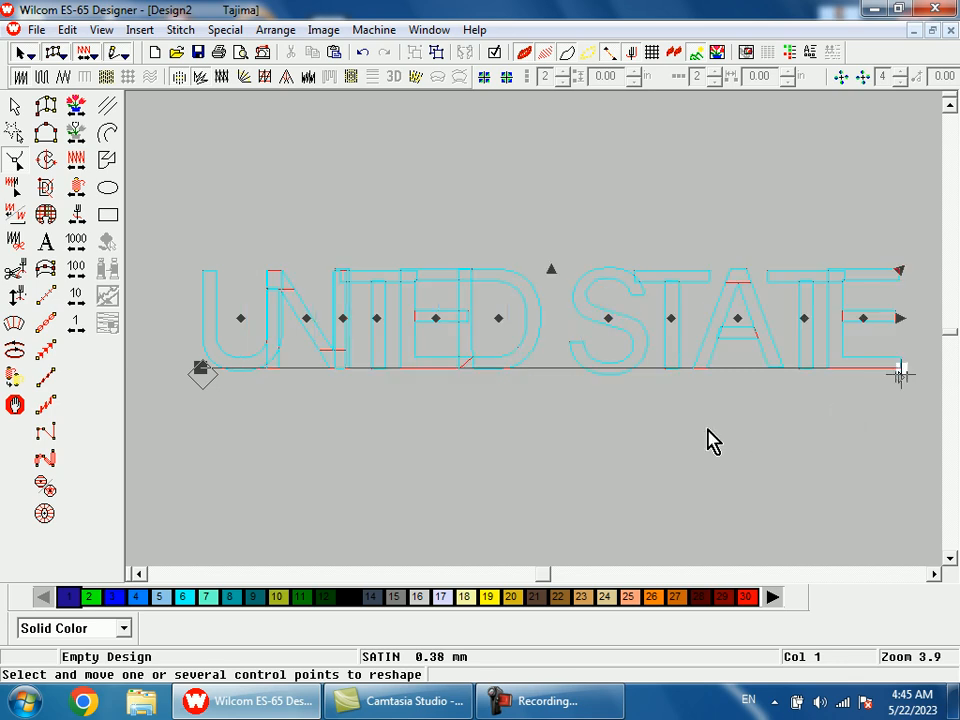
# Move the lettering's entry point clear of the baseline's left end and shift the baseline with its letters to the right.
pyautogui.moveTo(202, 375); pyautogui.dragTo(248, 435)
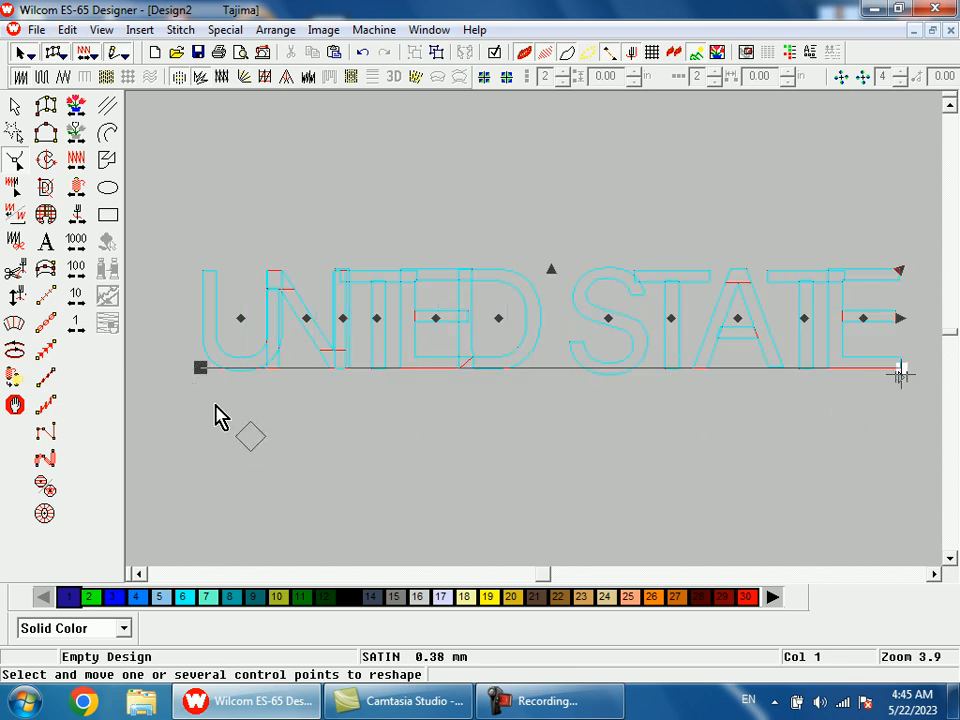
pyautogui.moveTo(198, 370); pyautogui.dragTo(276, 349)
pyautogui.press('1')
pyautogui.press('b')
pyautogui.moveTo(611, 294); pyautogui.dragTo(665, 384)
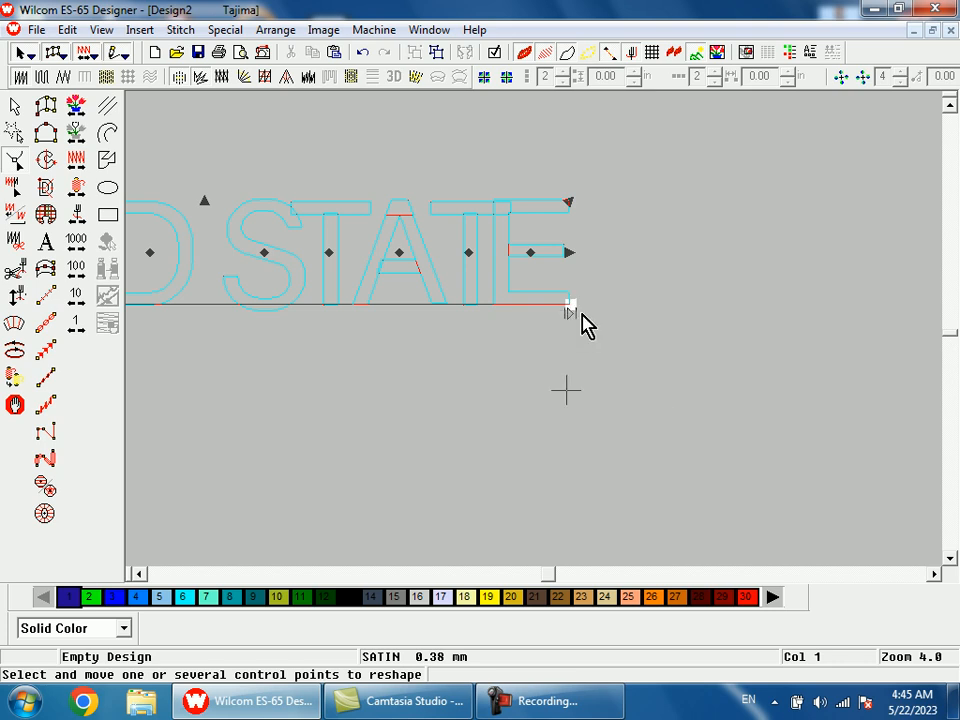
pyautogui.moveTo(574, 302); pyautogui.dragTo(757, 302)
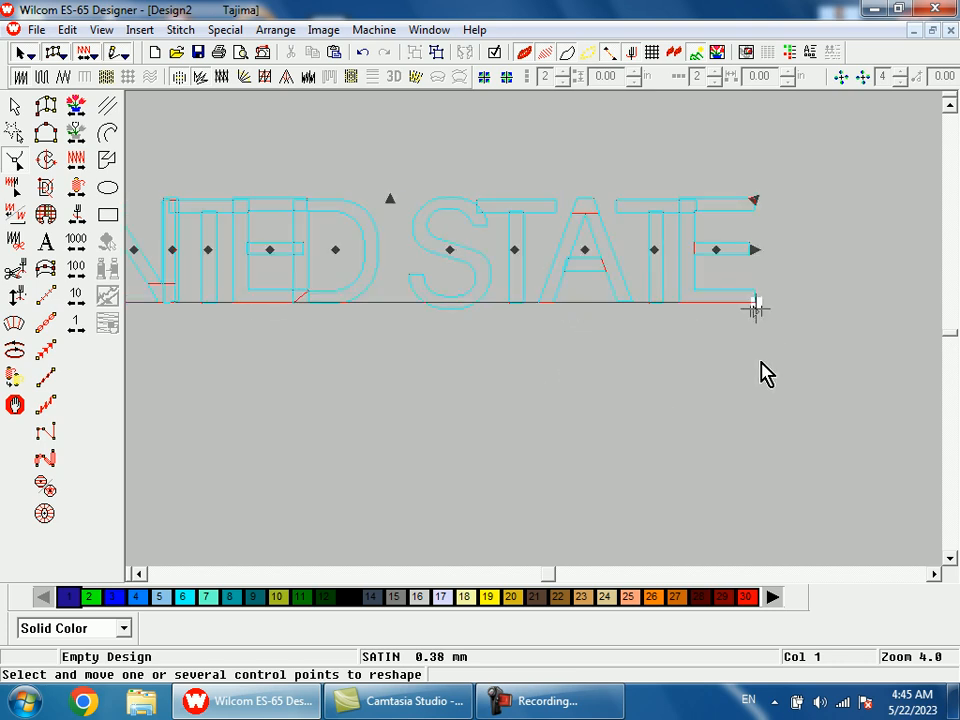
# Shift the lettering baseline to the left by its start point and generate the stitches.
pyautogui.press('1')
pyautogui.press('b')
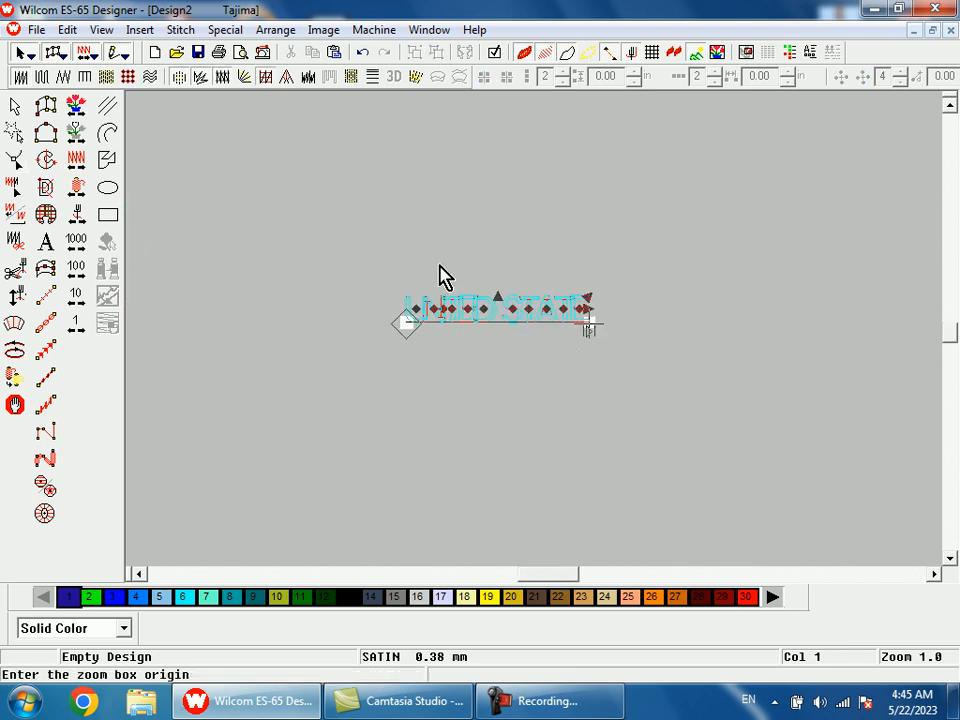
pyautogui.moveTo(436, 273); pyautogui.dragTo(499, 381)
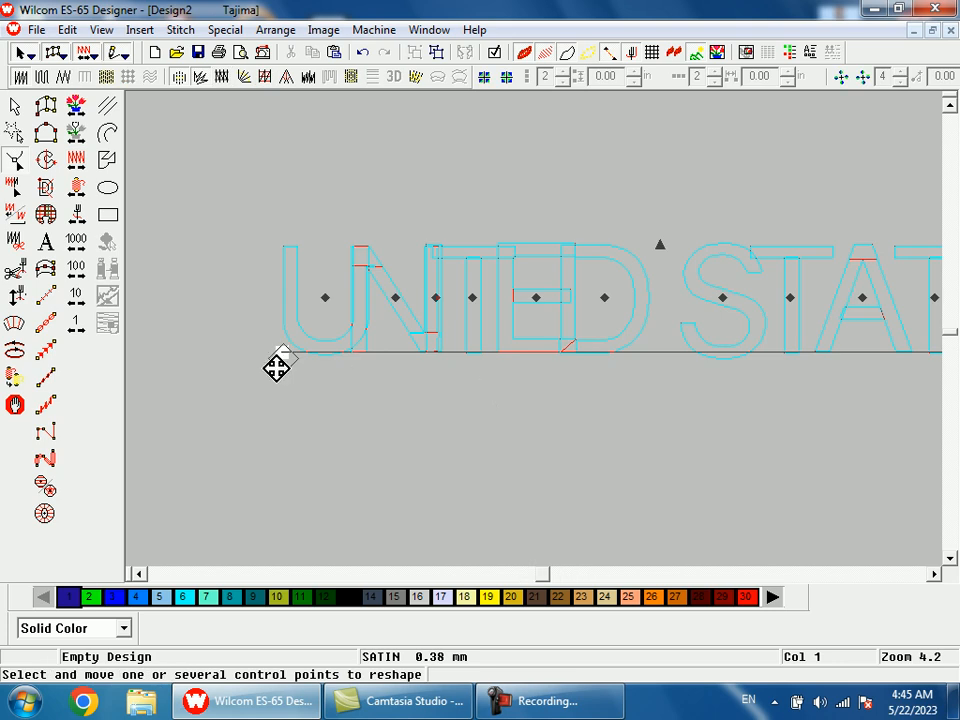
pyautogui.moveTo(285, 354)
pyautogui.mouseDown()
pyautogui.moveTo(244, 347)
pyautogui.moveTo(167, 358)
pyautogui.mouseUp()
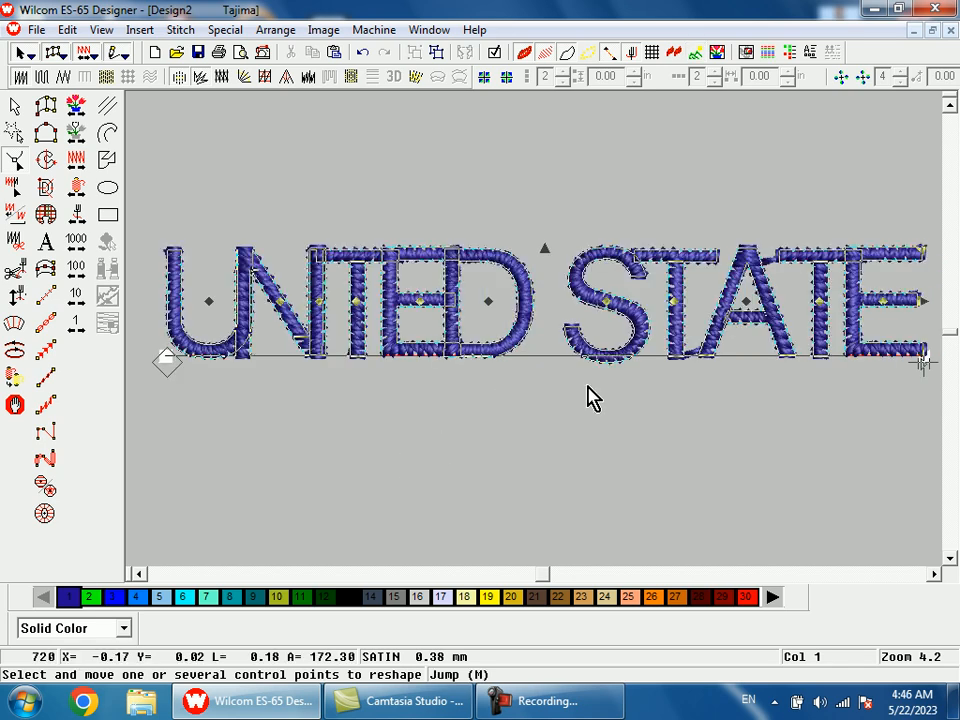
# Examine the stitched UNITED STATE lettering, checking the spacing and overlap between its letters.
pyautogui.hotkey('shift', 'z')
pyautogui.hotkey('shift', 'z')
pyautogui.press('b')
pyautogui.moveTo(471, 261); pyautogui.dragTo(541, 373)
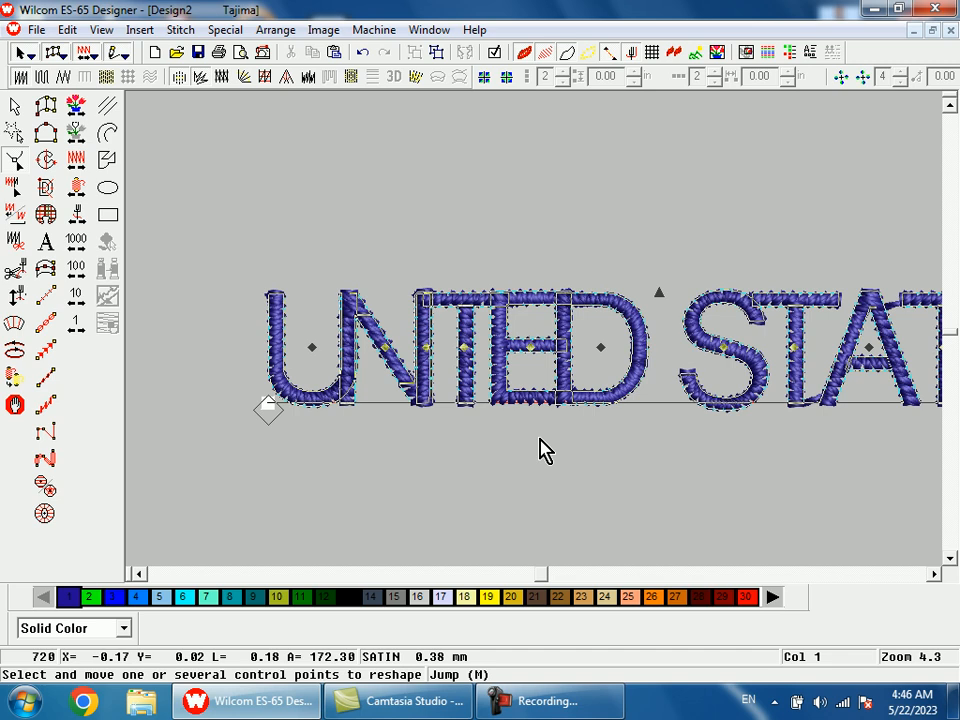
pyautogui.hotkey('shift', 'z')
pyautogui.hotkey('shift', 'z')
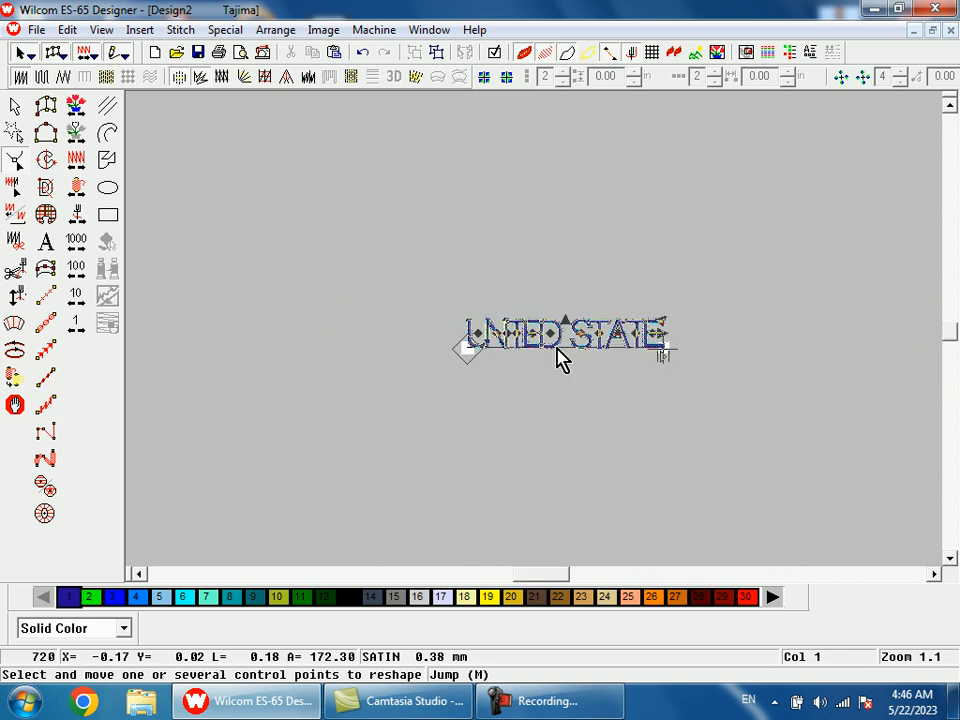
pyautogui.press('b')
pyautogui.moveTo(452, 254); pyautogui.dragTo(727, 455)
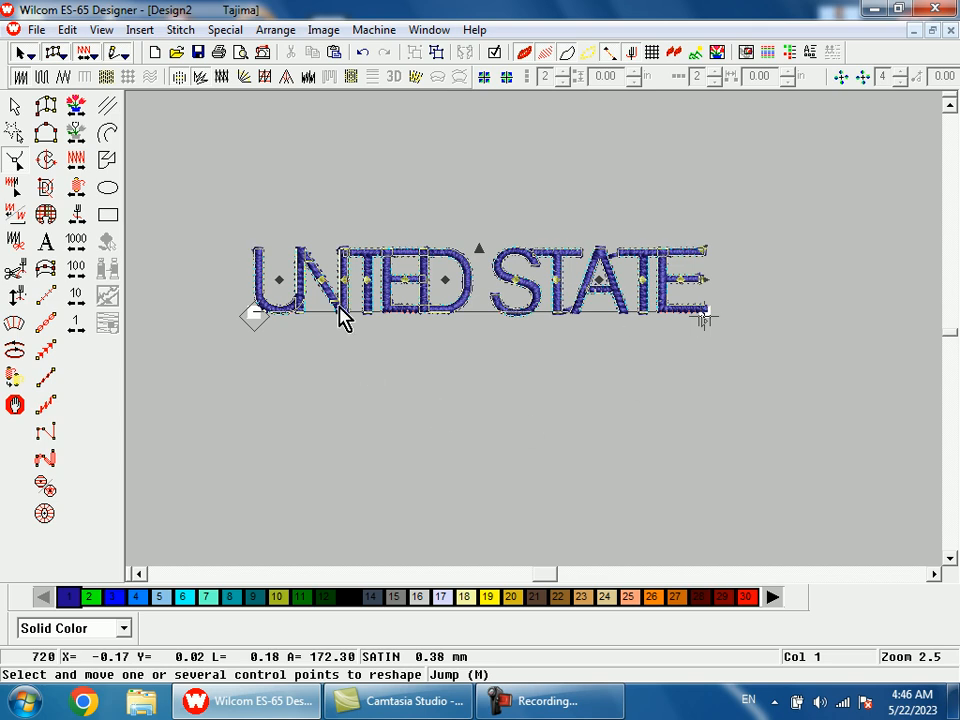
# Set the width of the UNITED STATE lettering to 80 %.
pyautogui.click(15, 107)
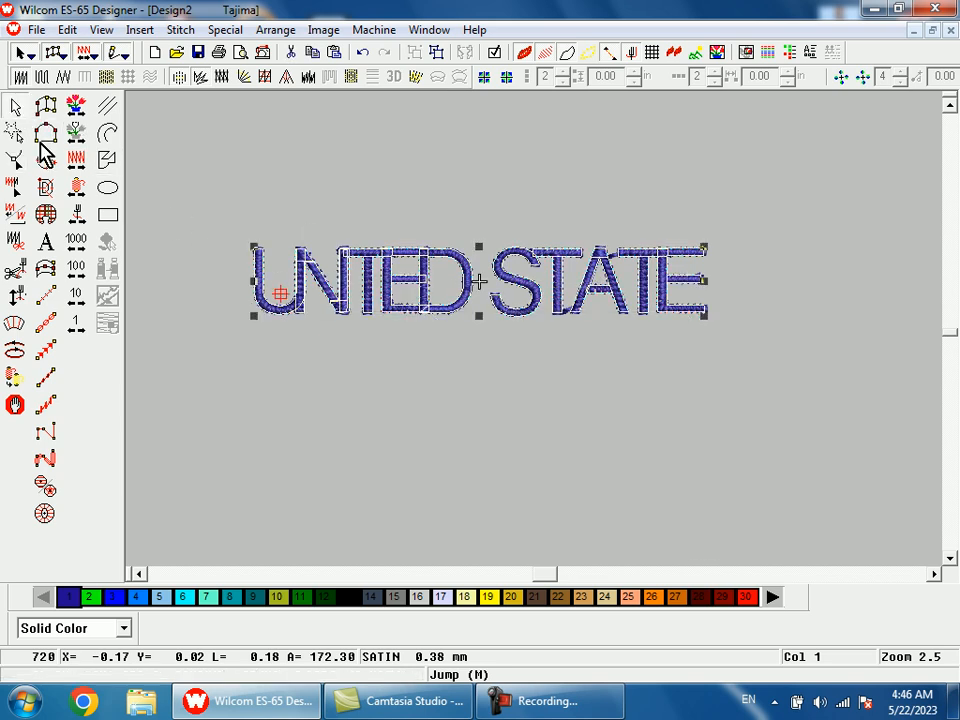
pyautogui.doubleClick(356, 314)
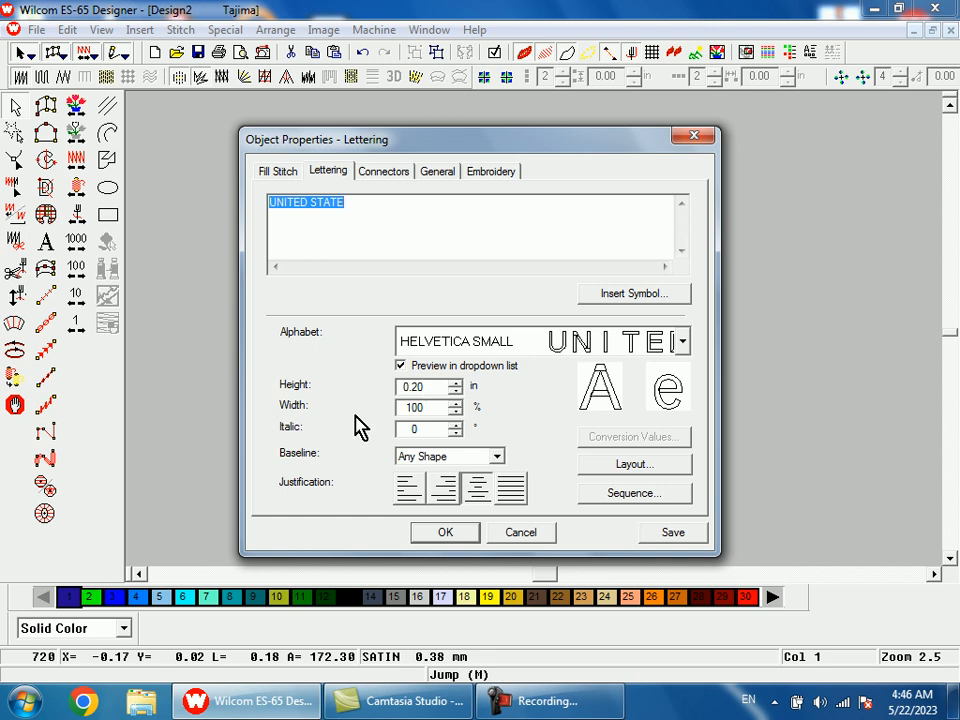
pyautogui.click(428, 407)
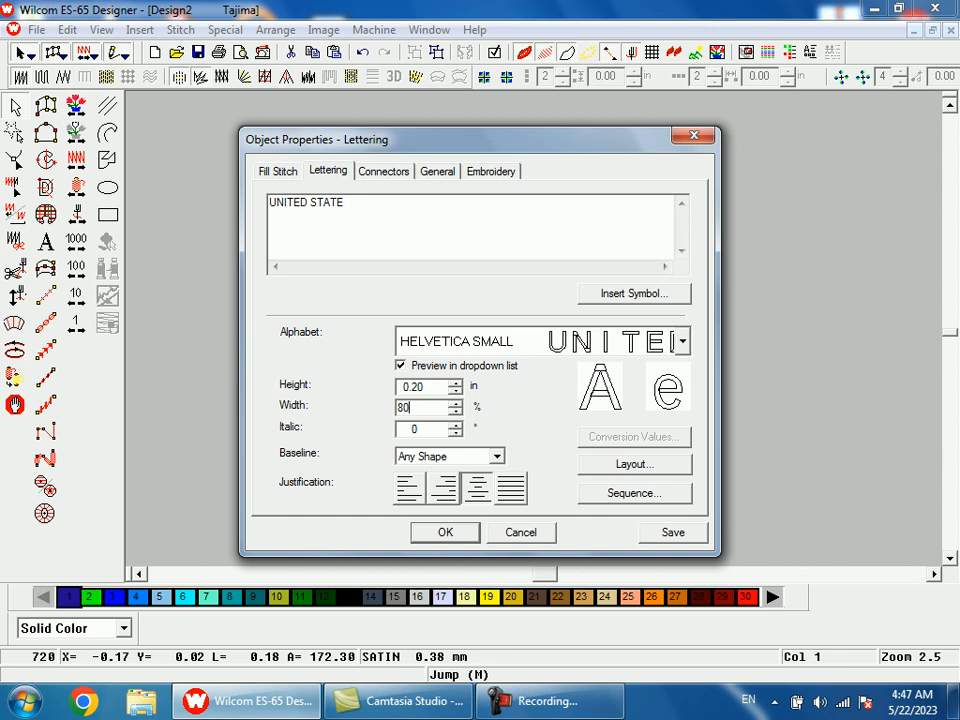
pyautogui.click(446, 533)
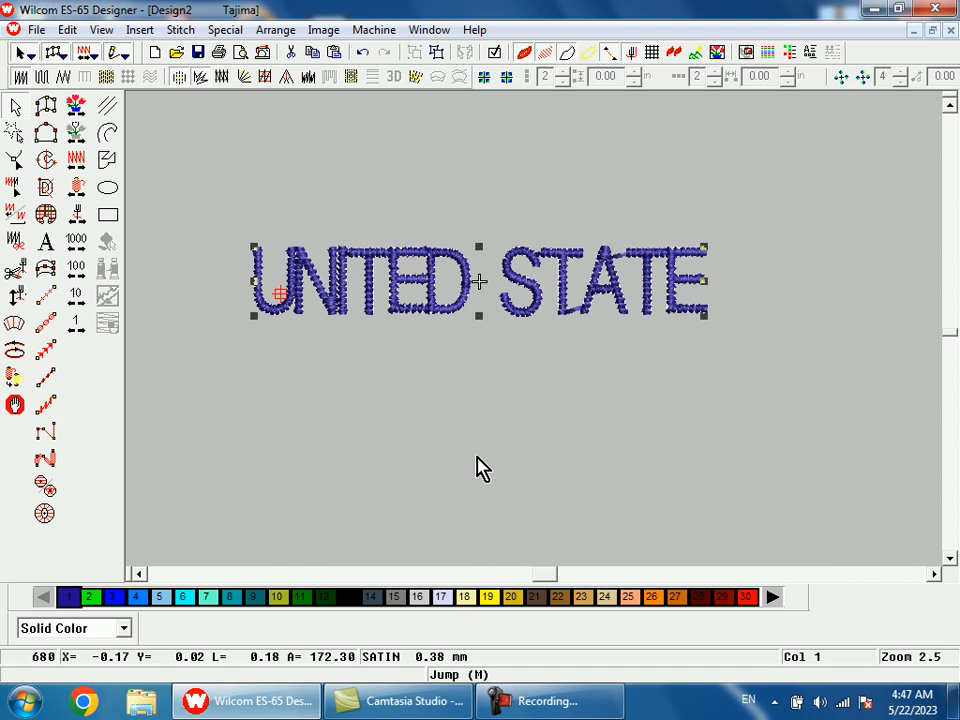
# Reshape the lettering by moving the letter U to the left, away from the letter N.
pyautogui.press('h')
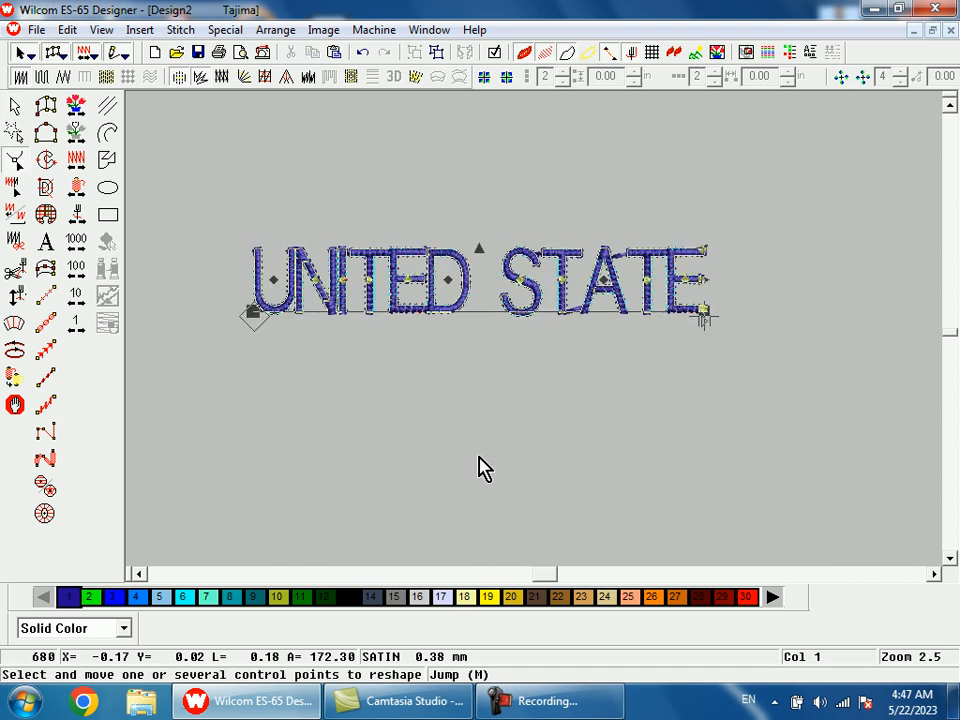
pyautogui.moveTo(706, 318); pyautogui.dragTo(739, 332)
pyautogui.scroll(-1, 404, 280)
pyautogui.press('b')
pyautogui.moveTo(386, 244); pyautogui.dragTo(466, 380)
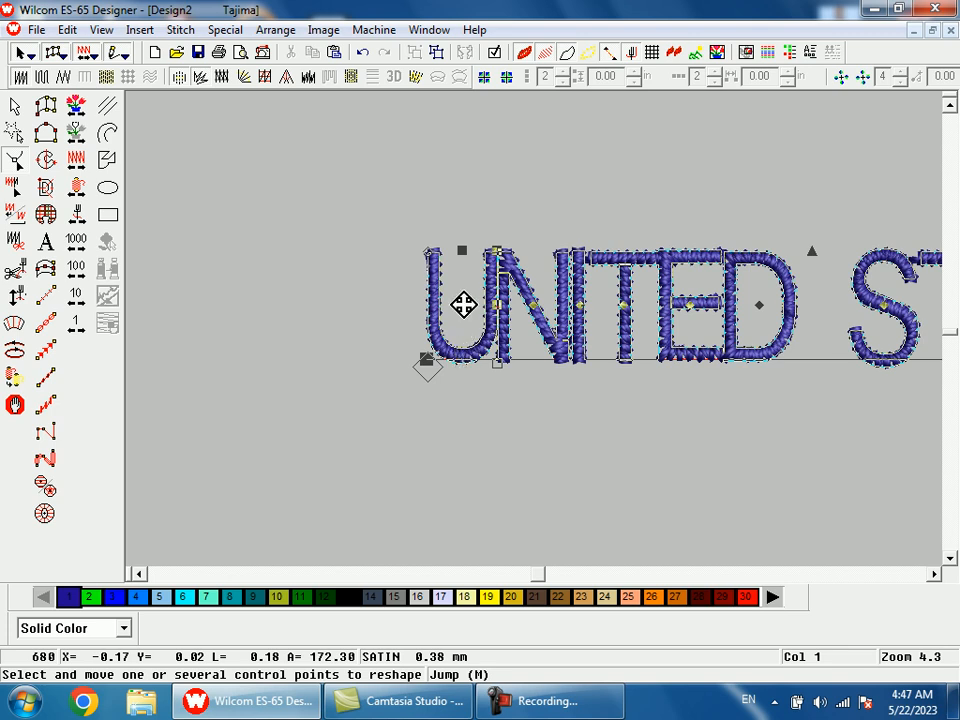
pyautogui.click(555, 445)
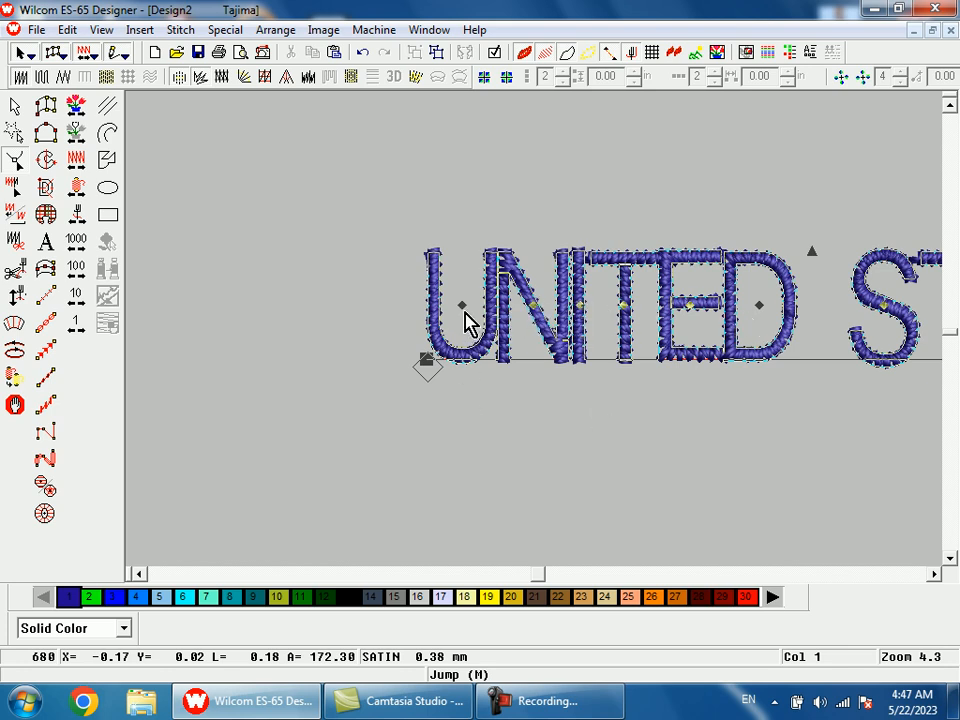
pyautogui.moveTo(462, 308); pyautogui.dragTo(442, 308)
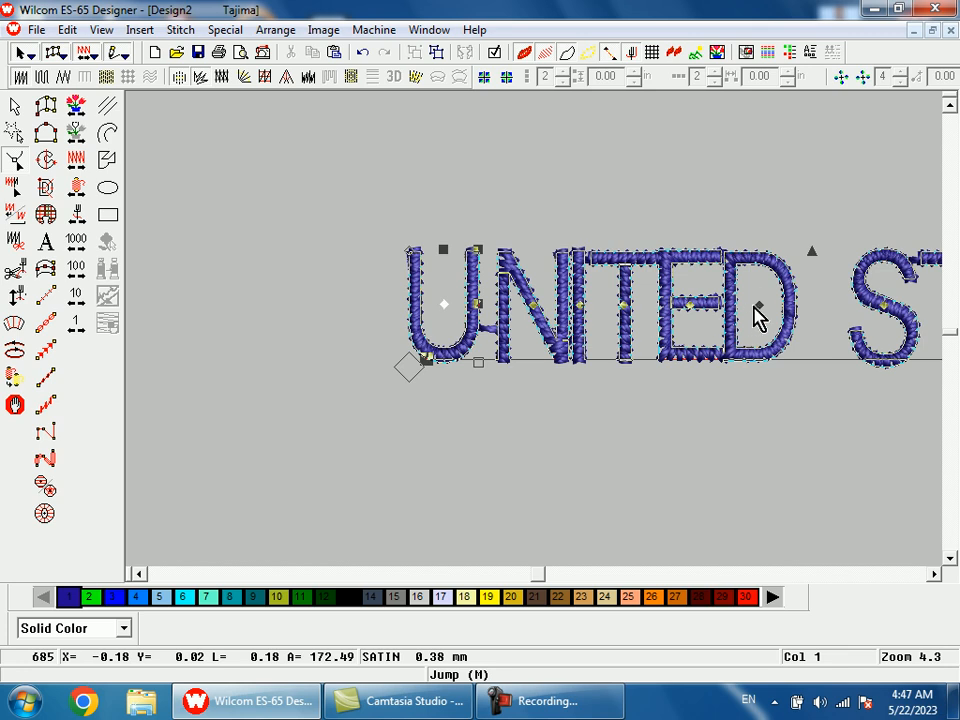
# Space out the lettering by moving the D of UNITED right, the second T of STATE left and its final E right.
pyautogui.moveTo(760, 307); pyautogui.dragTo(770, 306)
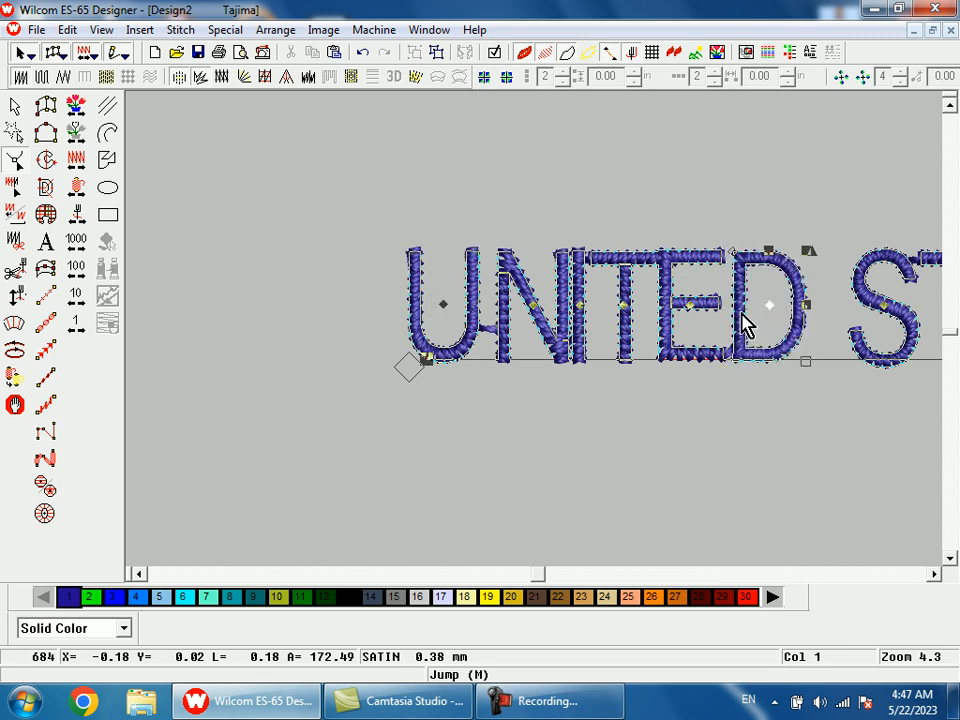
pyautogui.hotkey('shift', 'z')
pyautogui.hotkey('shift', 'z')
pyautogui.moveTo(607, 269); pyautogui.dragTo(672, 379)
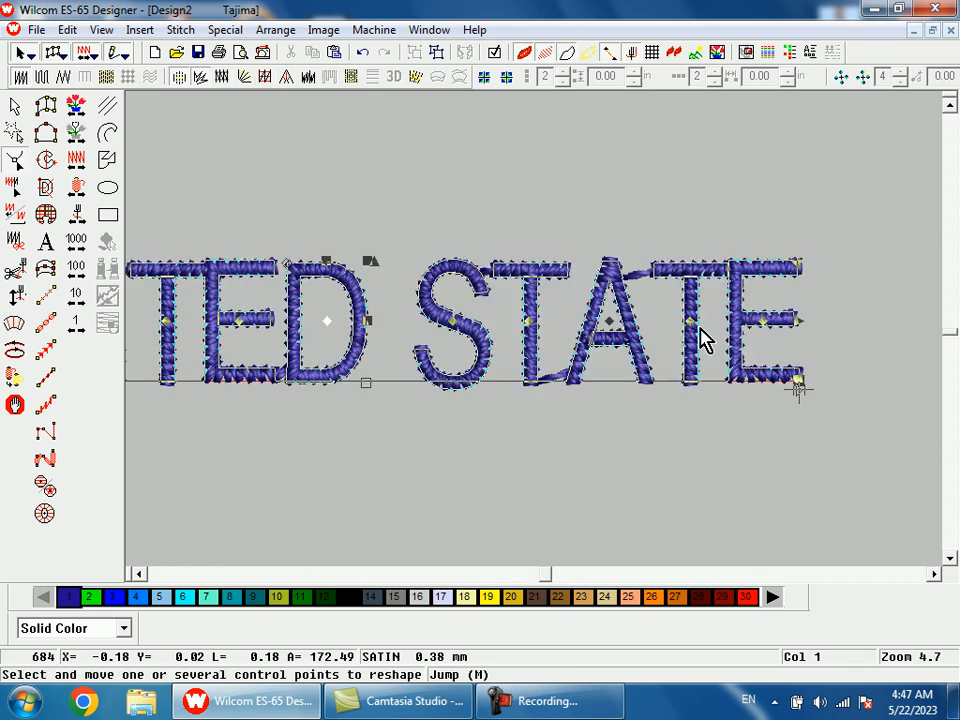
pyautogui.moveTo(690, 323); pyautogui.dragTo(675, 325)
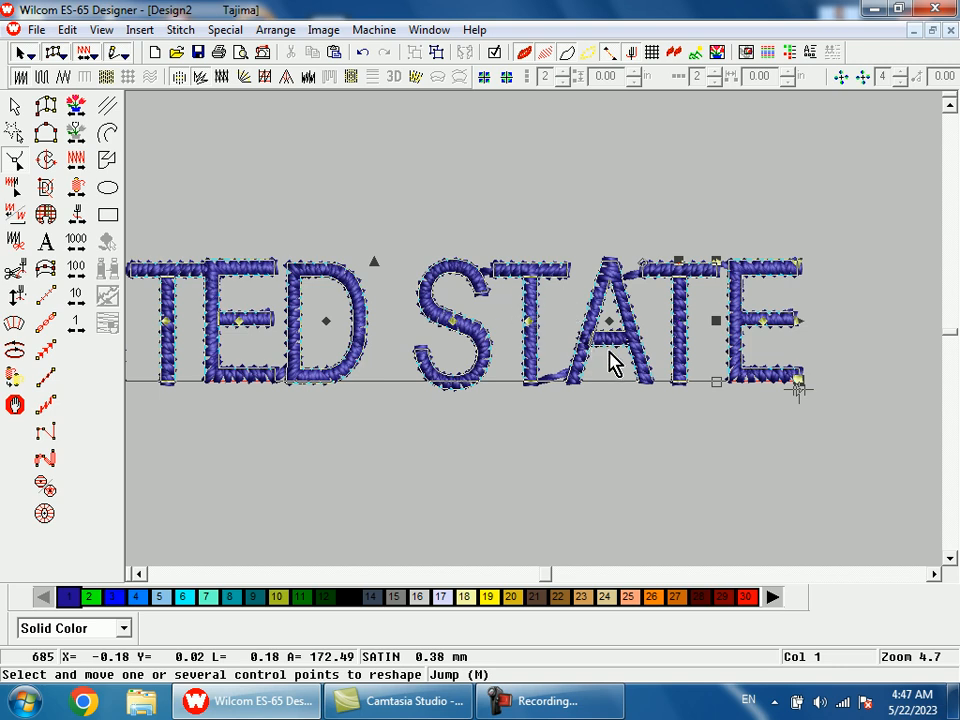
pyautogui.click(774, 323)
pyautogui.moveTo(768, 324); pyautogui.dragTo(774, 325)
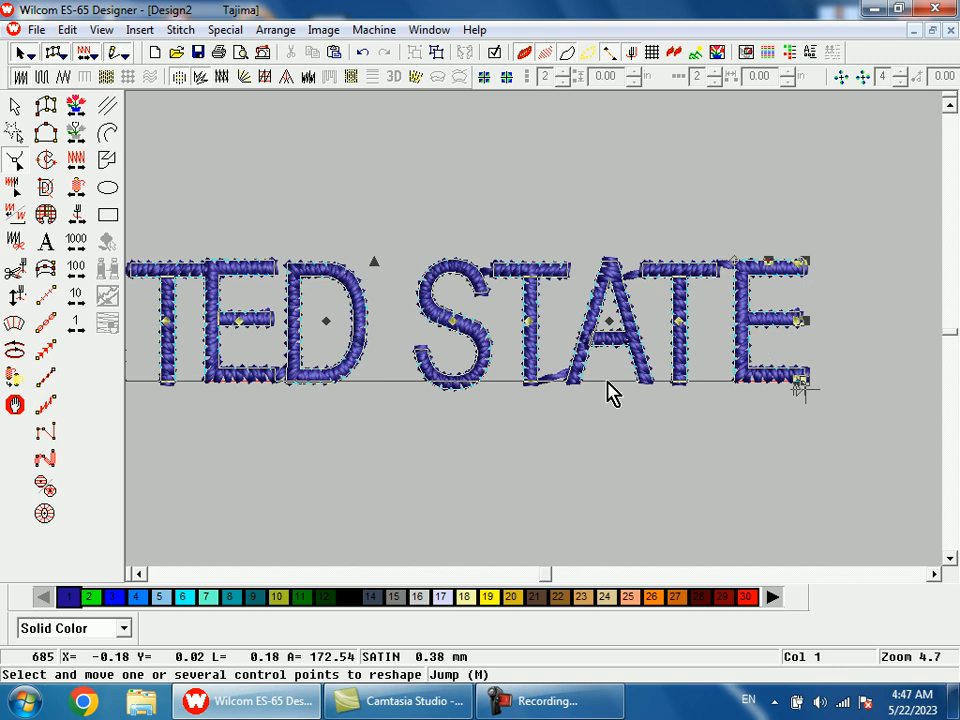
# Even out the spacing in STATE by moving the first T slightly right and the A and second T slightly left.
pyautogui.click(529, 321)
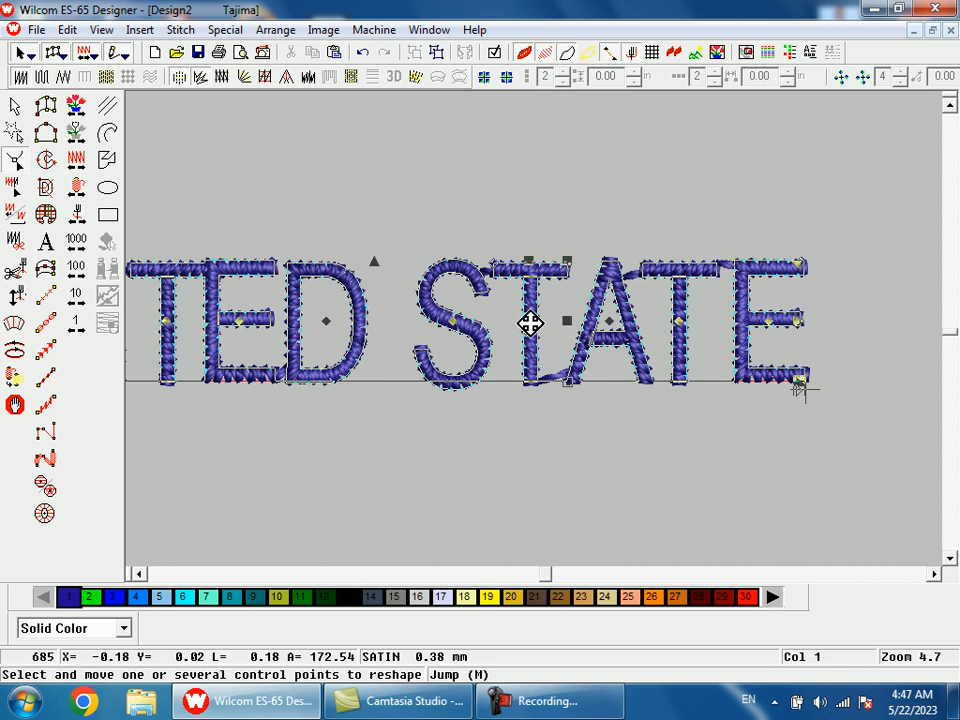
pyautogui.moveTo(535, 323); pyautogui.dragTo(536, 323)
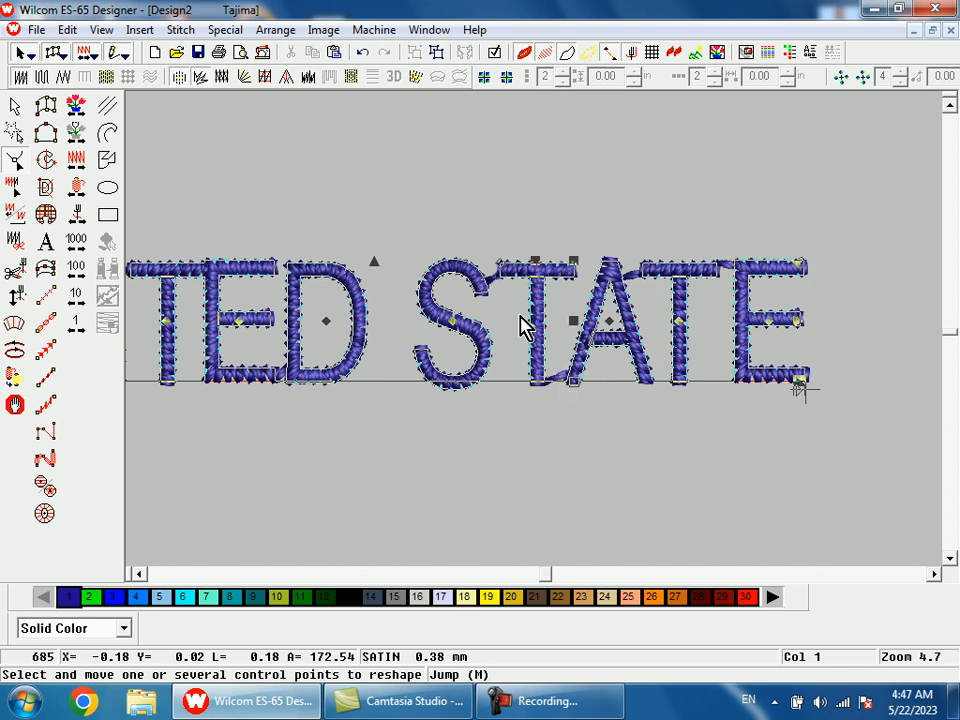
pyautogui.click(605, 322)
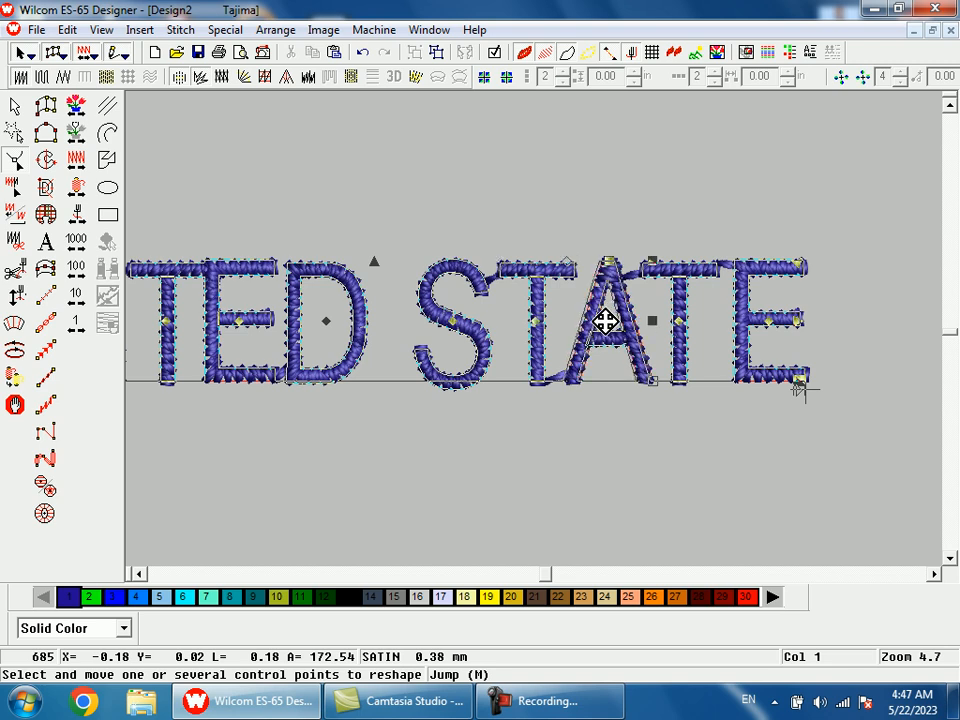
pyautogui.moveTo(603, 321); pyautogui.dragTo(604, 321)
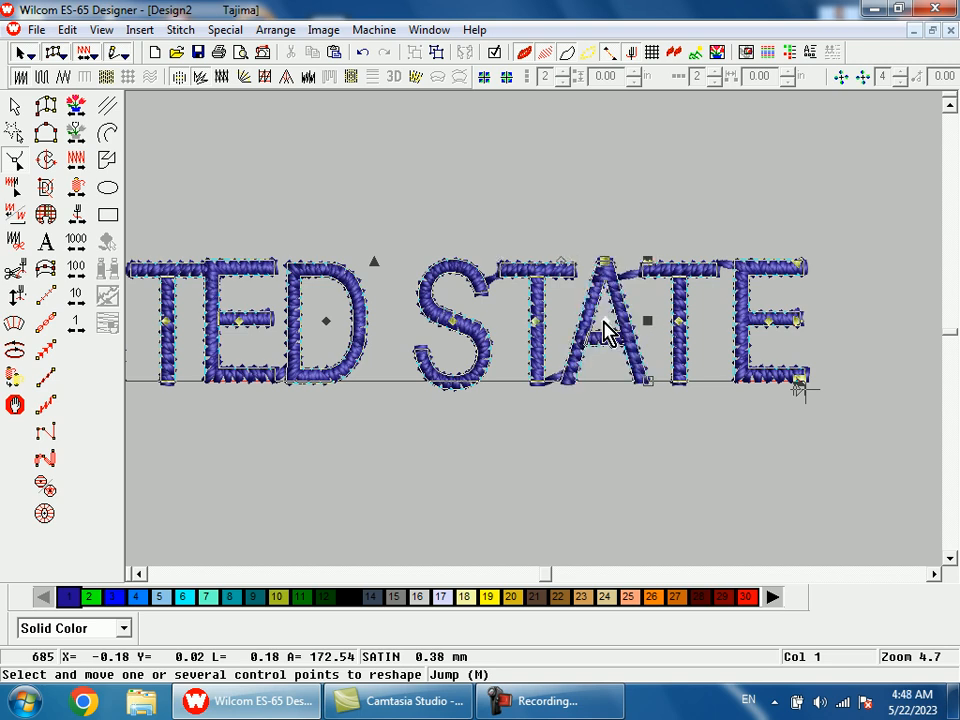
pyautogui.click(680, 321)
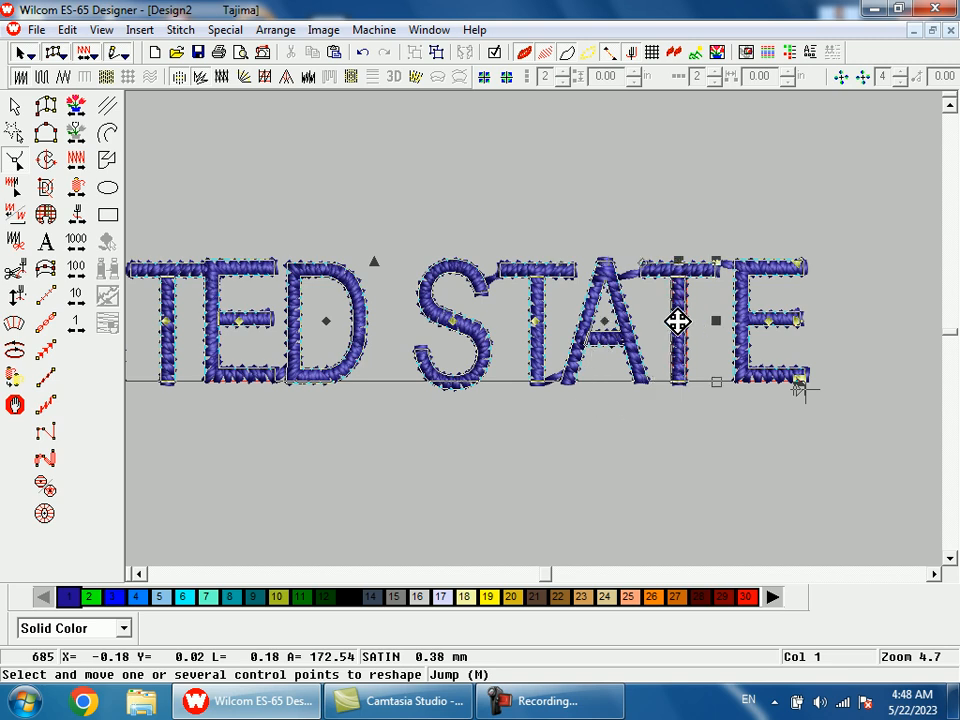
pyautogui.moveTo(673, 321); pyautogui.dragTo(669, 321)
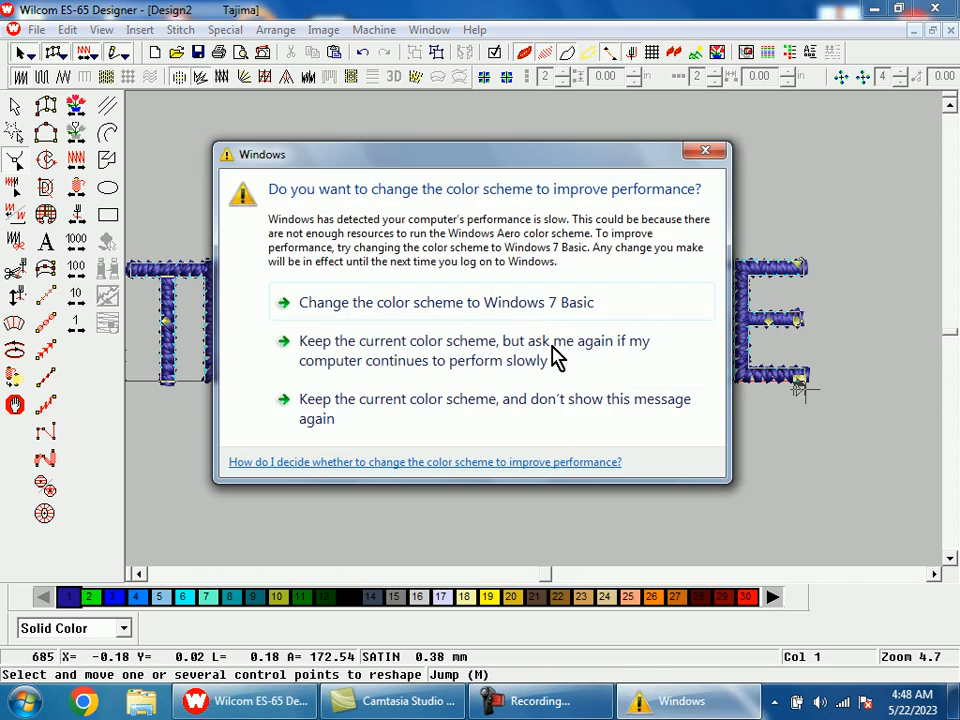
# Dismiss the Windows color scheme prompt and nudge the A of STATE slightly to the left.
pyautogui.click(705, 151)
pyautogui.moveTo(797, 336); pyautogui.dragTo(790, 336)
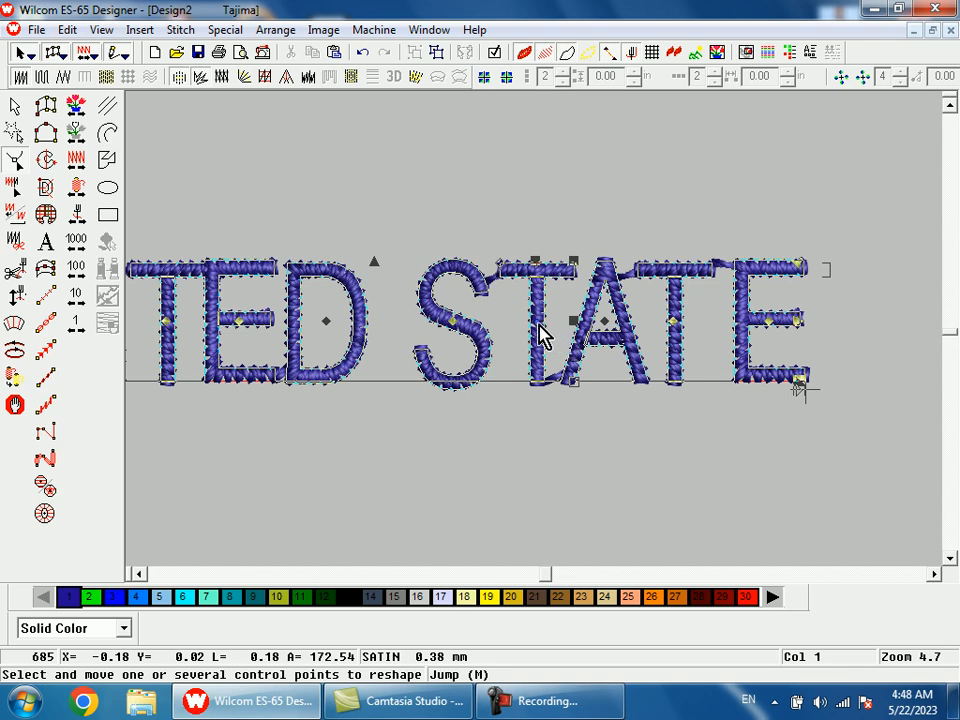
pyautogui.click(603, 321)
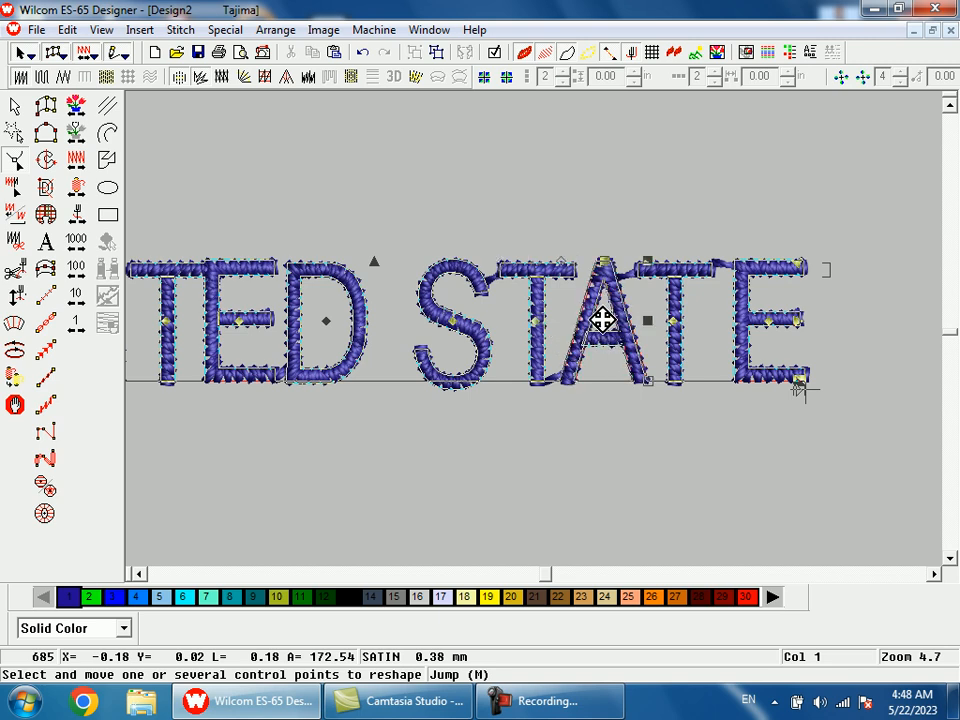
pyautogui.moveTo(604, 320); pyautogui.dragTo(602, 320)
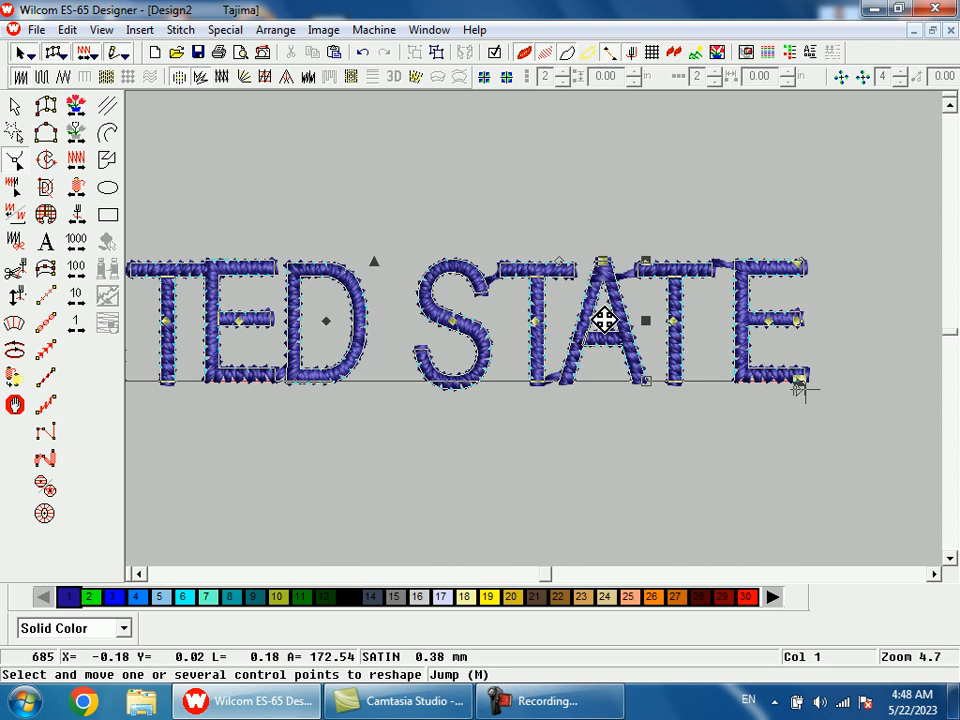
# Set the width of the UNITED STATE lettering to 70 %.
pyautogui.hotkey('shift', 'z')
pyautogui.hotkey('shift', 'z')
pyautogui.press('b')
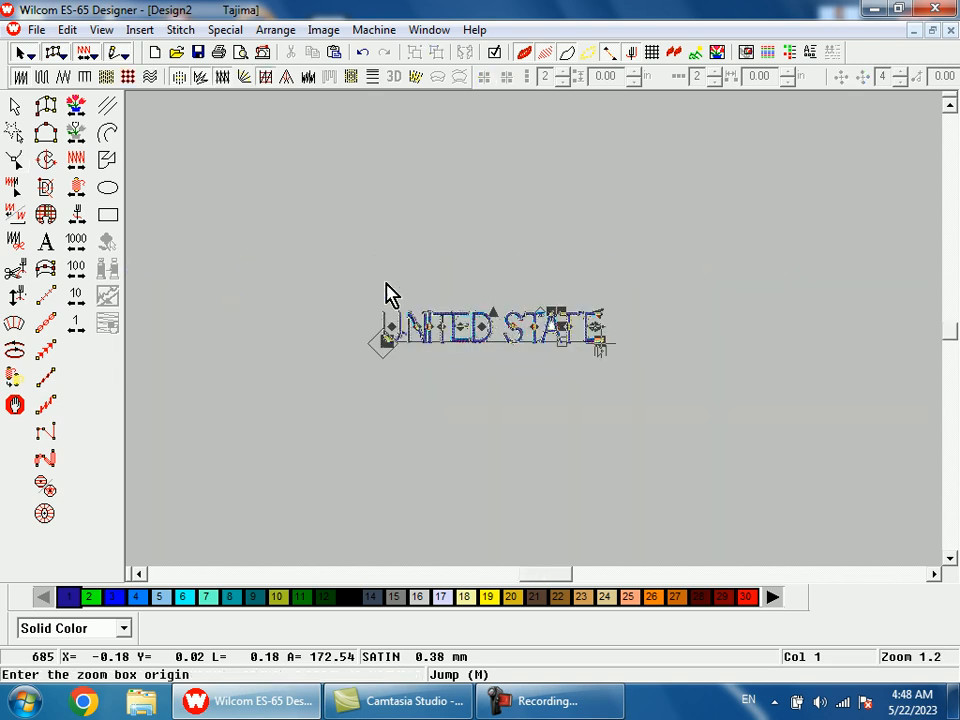
pyautogui.moveTo(397, 318); pyautogui.dragTo(508, 396)
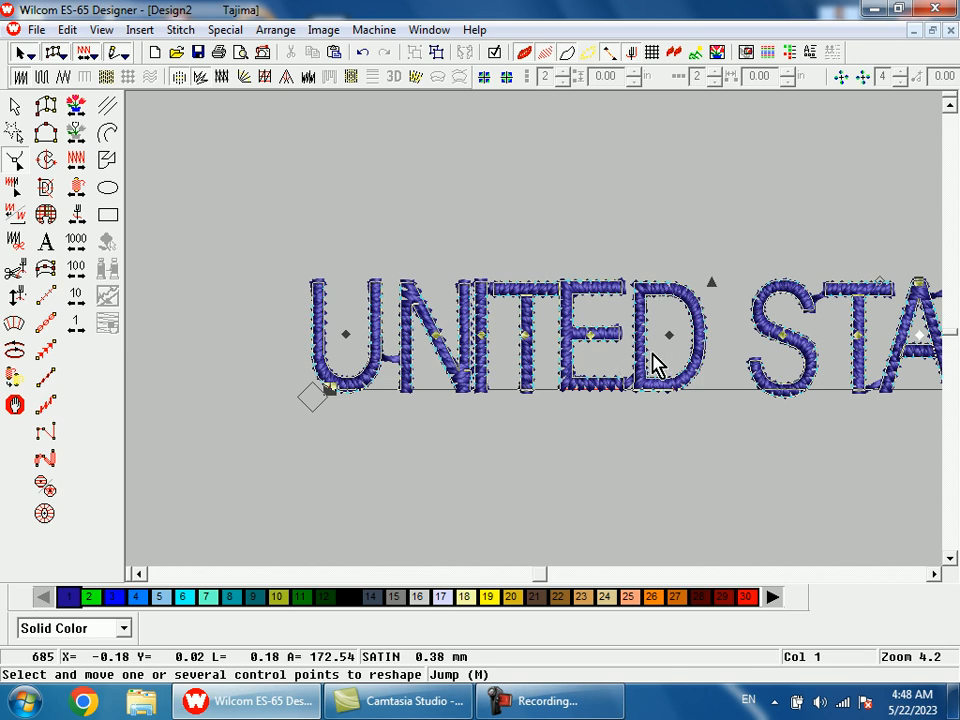
pyautogui.hotkey('shift', 'z')
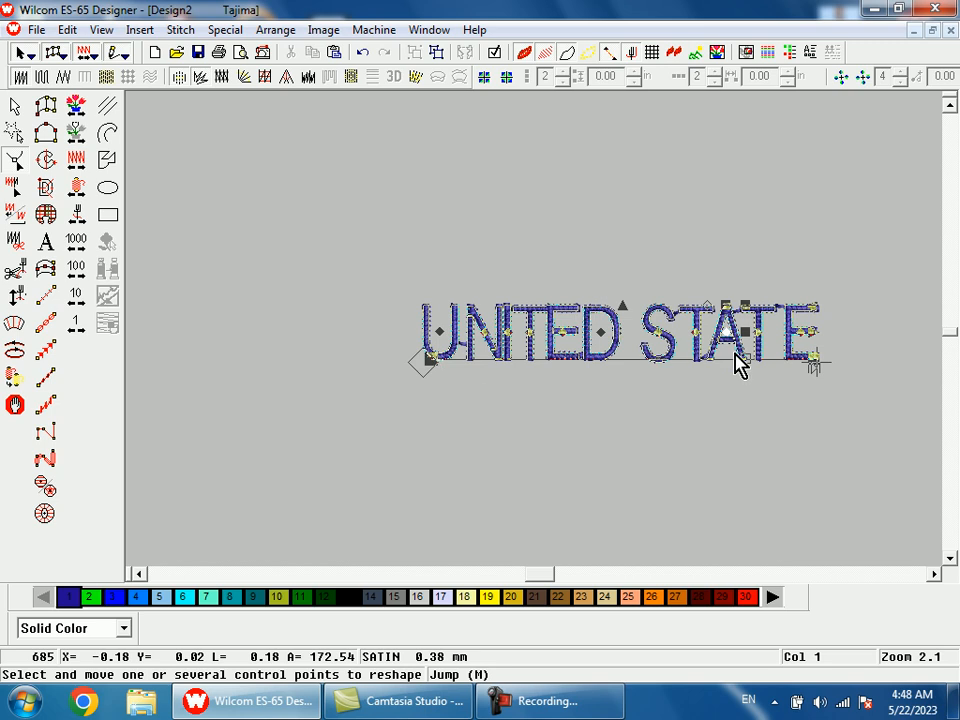
pyautogui.click(18, 106)
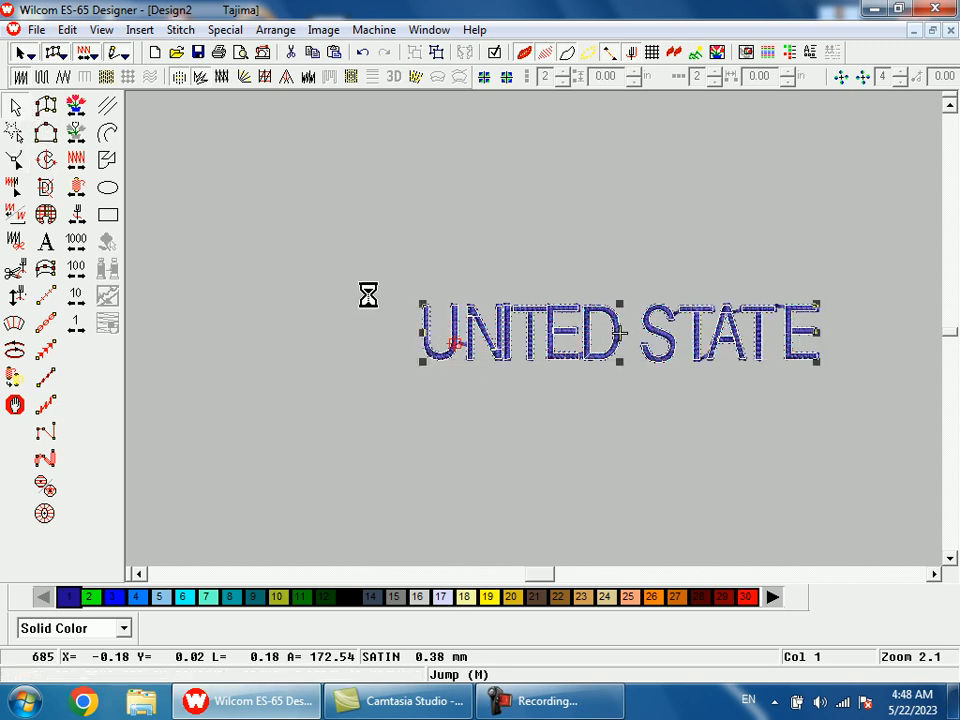
pyautogui.doubleClick(441, 349)
pyautogui.moveTo(438, 405); pyautogui.dragTo(372, 403)
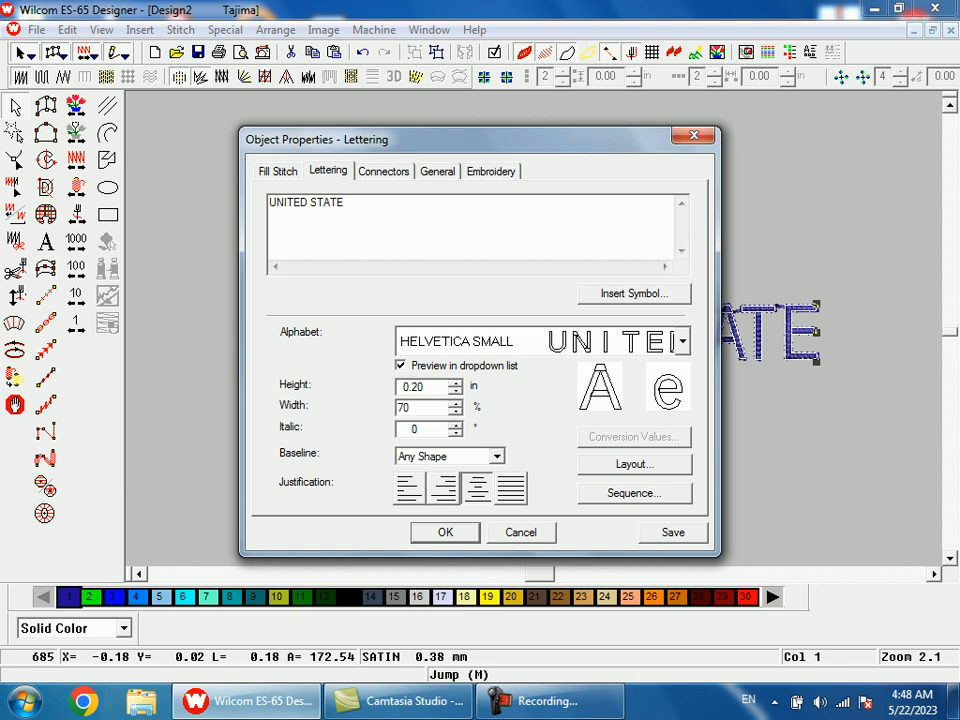
pyautogui.press('Return')
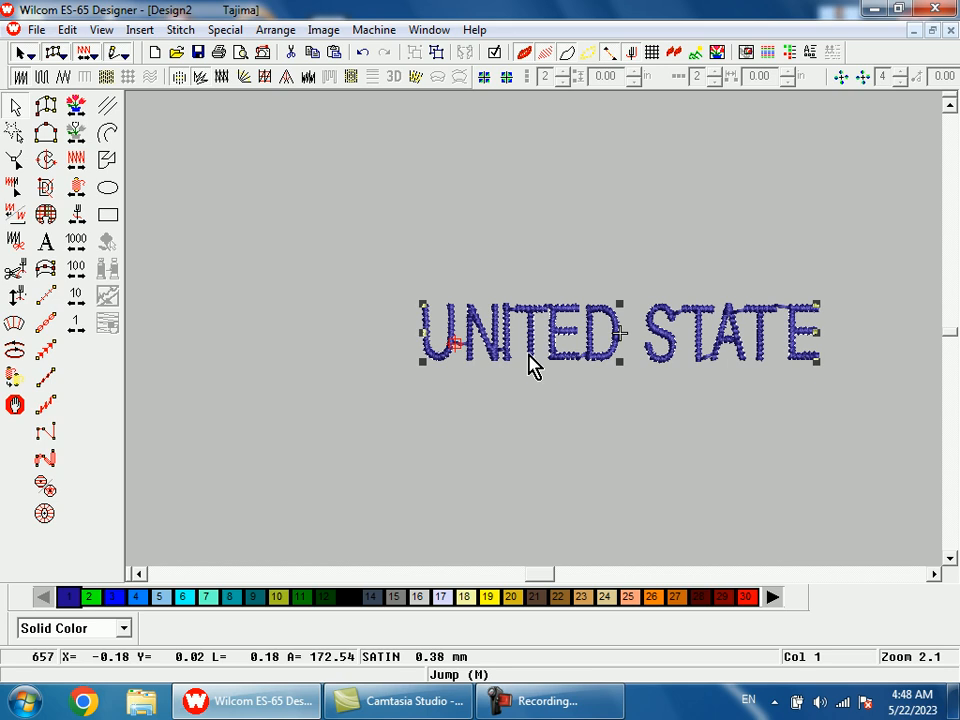
# Reshape the lettering by moving the N of UNITED closer to the U and the I closer to the N.
pyautogui.press('h')
pyautogui.press('b')
pyautogui.moveTo(446, 251); pyautogui.dragTo(579, 418)
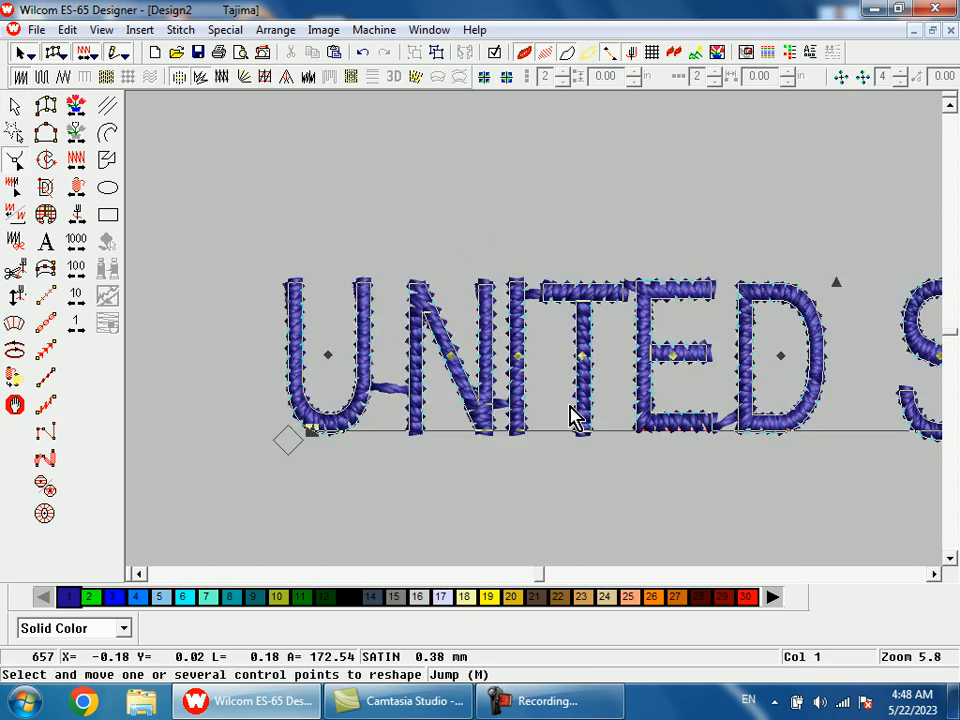
pyautogui.moveTo(452, 358); pyautogui.dragTo(434, 362)
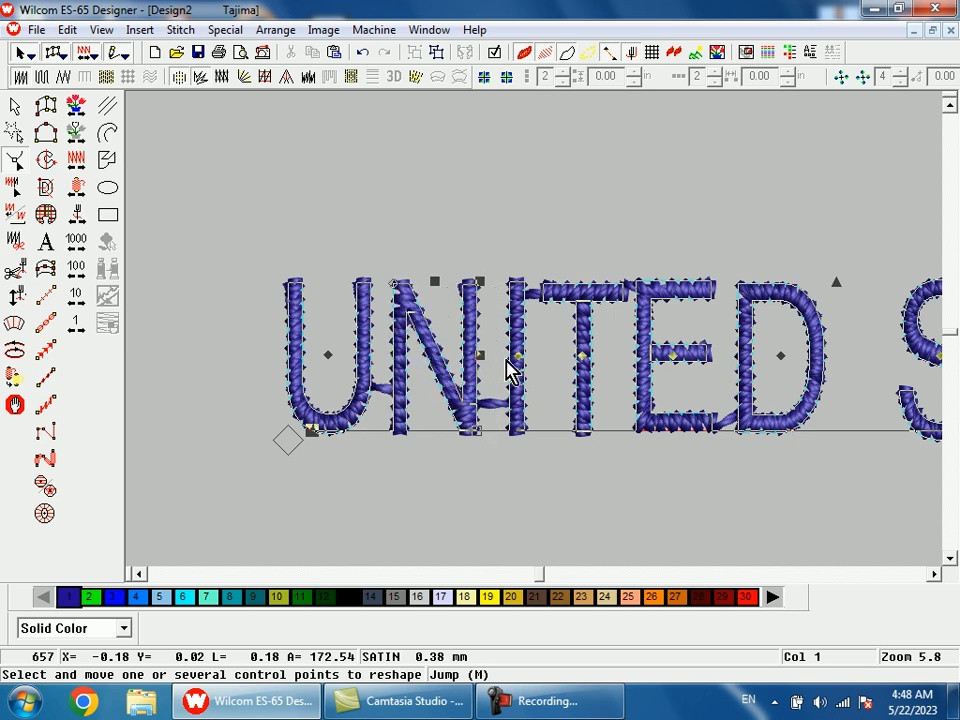
pyautogui.moveTo(517, 356); pyautogui.dragTo(505, 357)
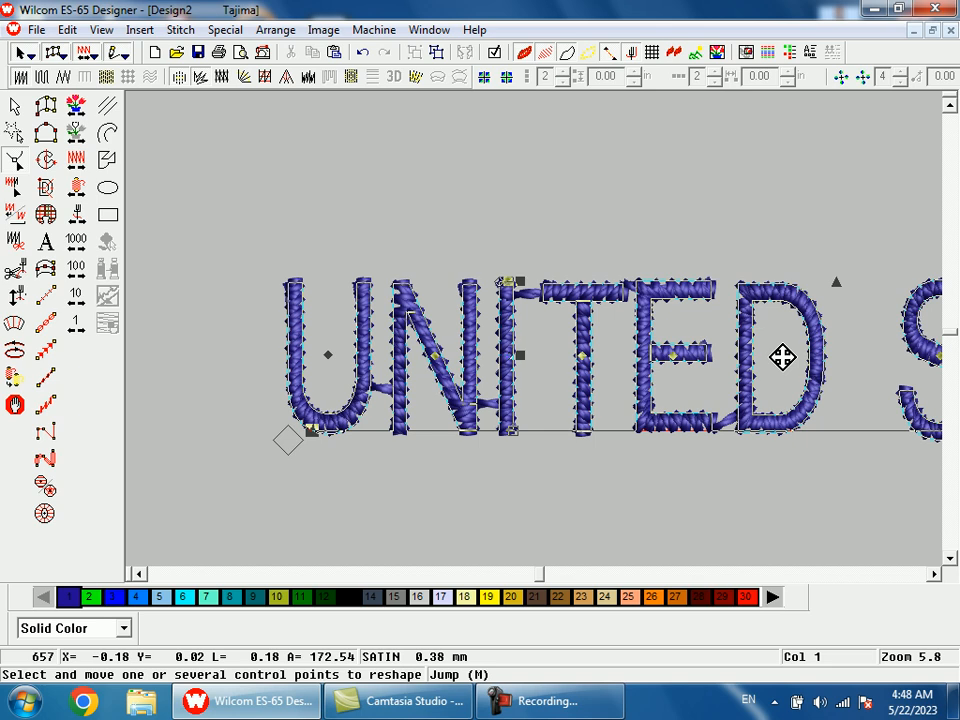
# Fine-tune the gap between the E and D of UNITED by nudging the D slightly right and a little back left.
pyautogui.hotkey('shift', 'z')
pyautogui.hotkey('shift', 'z')
pyautogui.press('b')
pyautogui.moveTo(604, 269); pyautogui.dragTo(692, 418)
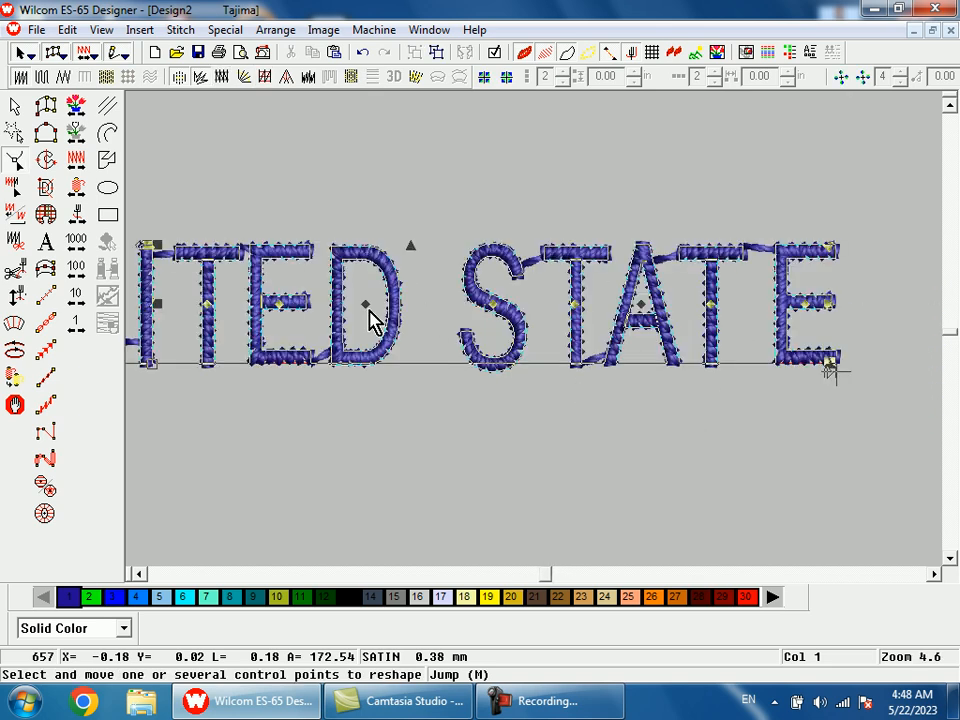
pyautogui.hotkey('shift', 'z')
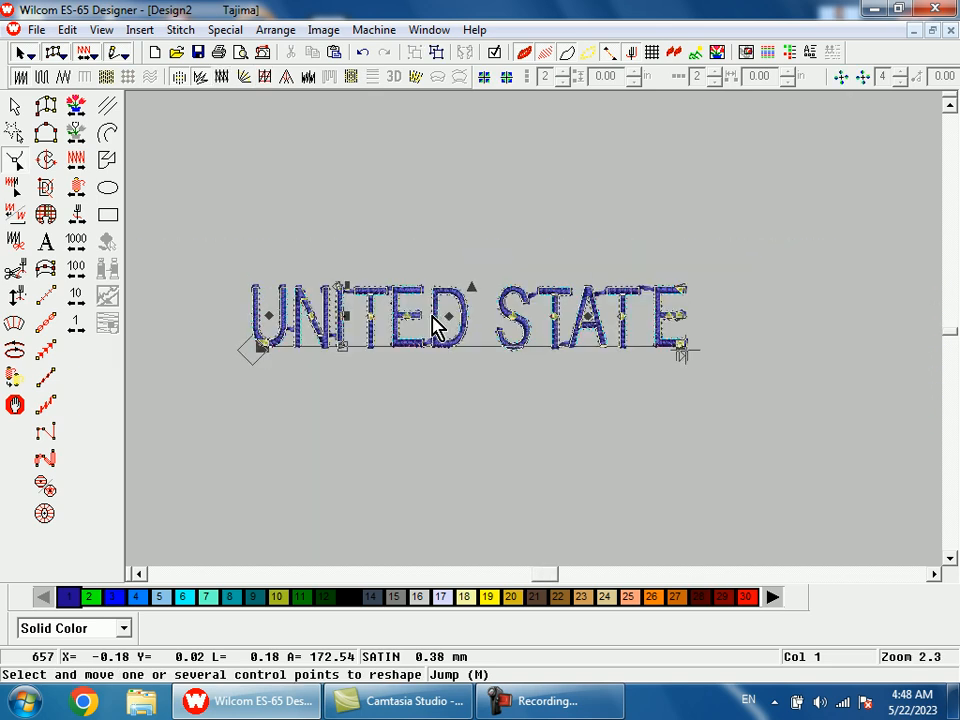
pyautogui.click(450, 318)
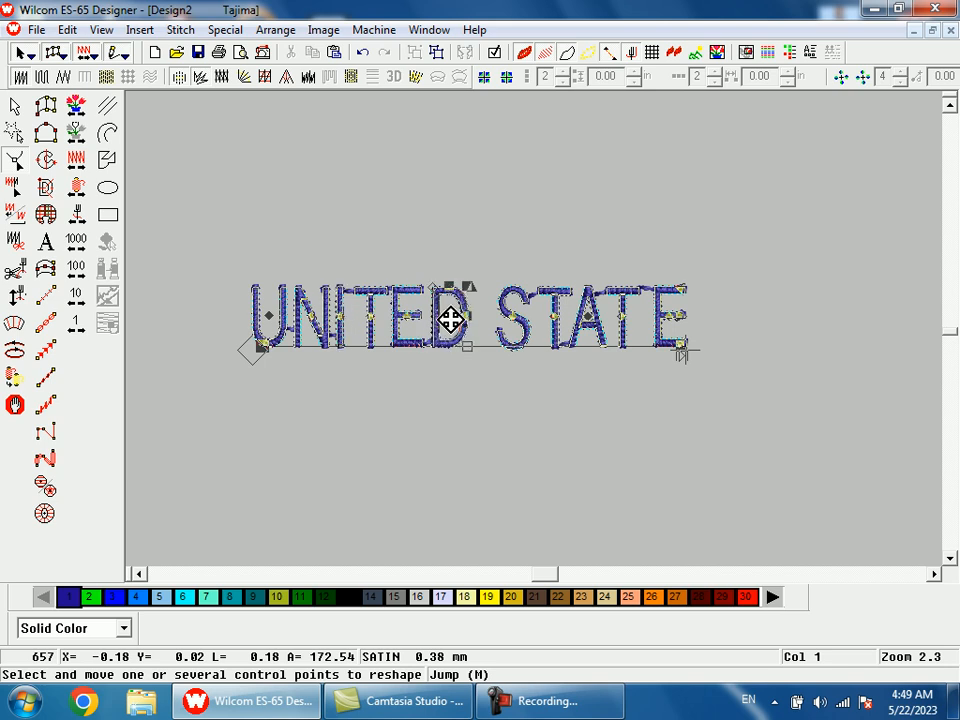
pyautogui.press('b')
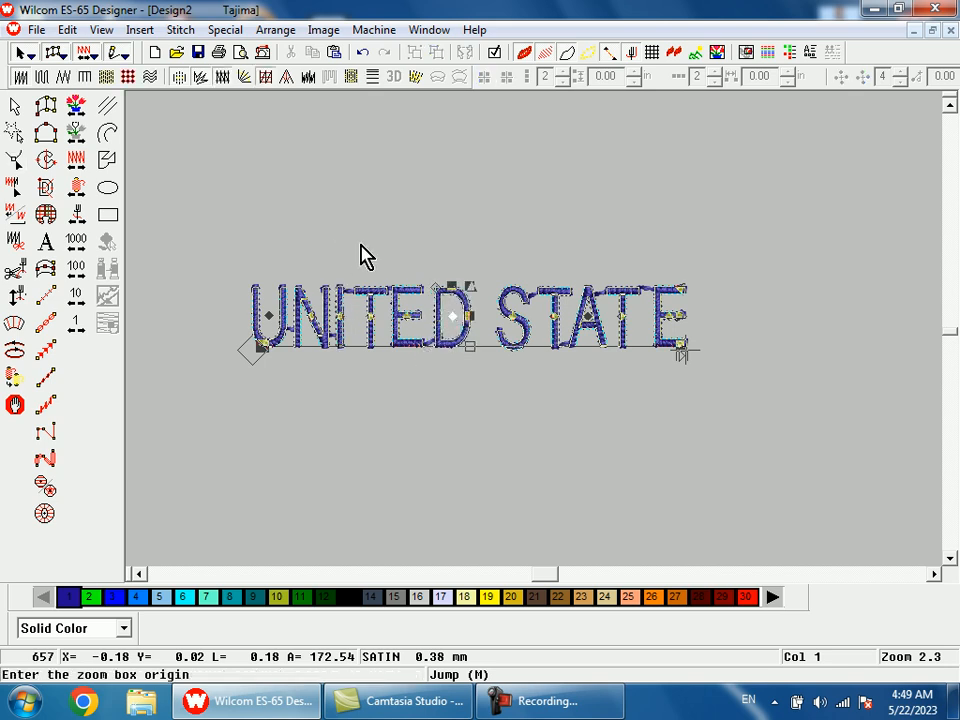
pyautogui.moveTo(332, 229); pyautogui.dragTo(514, 371)
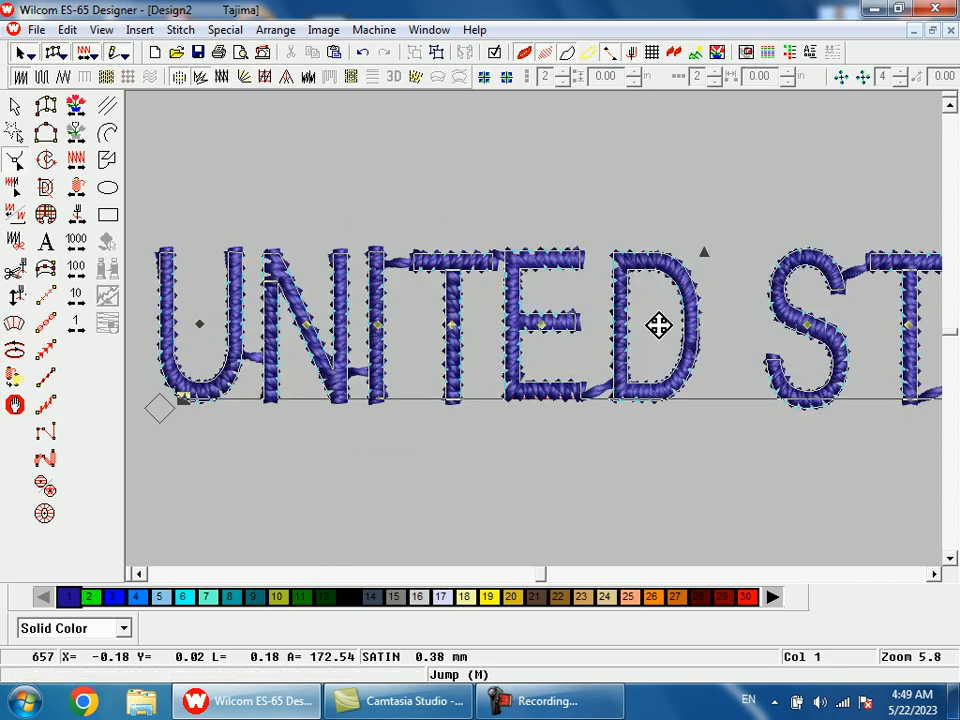
pyautogui.moveTo(656, 325); pyautogui.dragTo(651, 325)
# Widen the gap between the two words by shifting the S, T, A and second T of STATE to the right.
pyautogui.hotkey('shift', 'z')
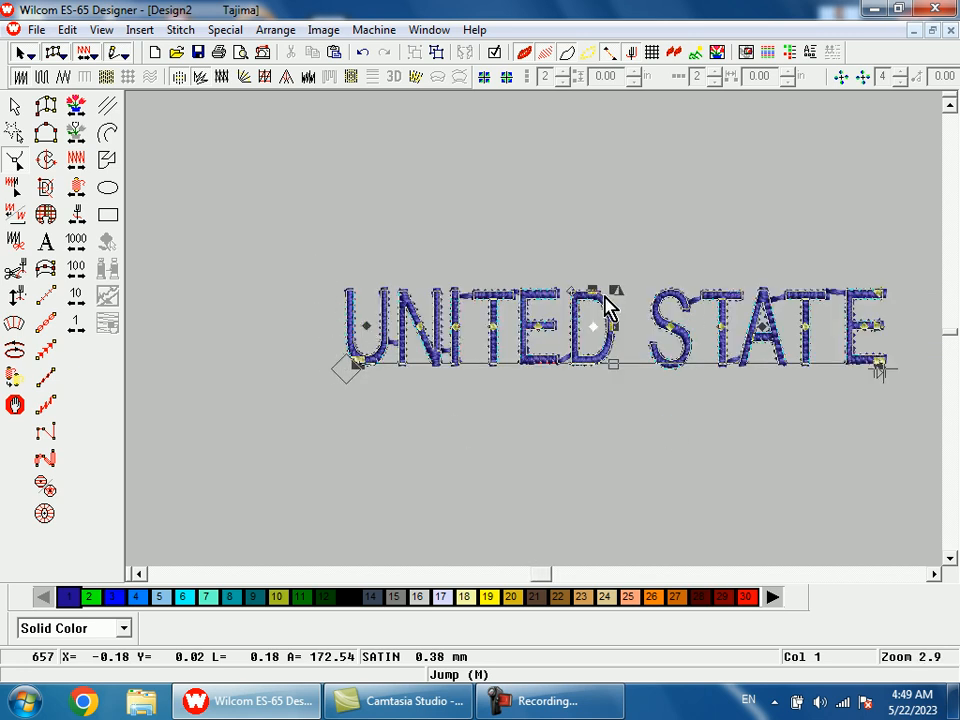
pyautogui.hotkey('shift', 'z')
pyautogui.press('b')
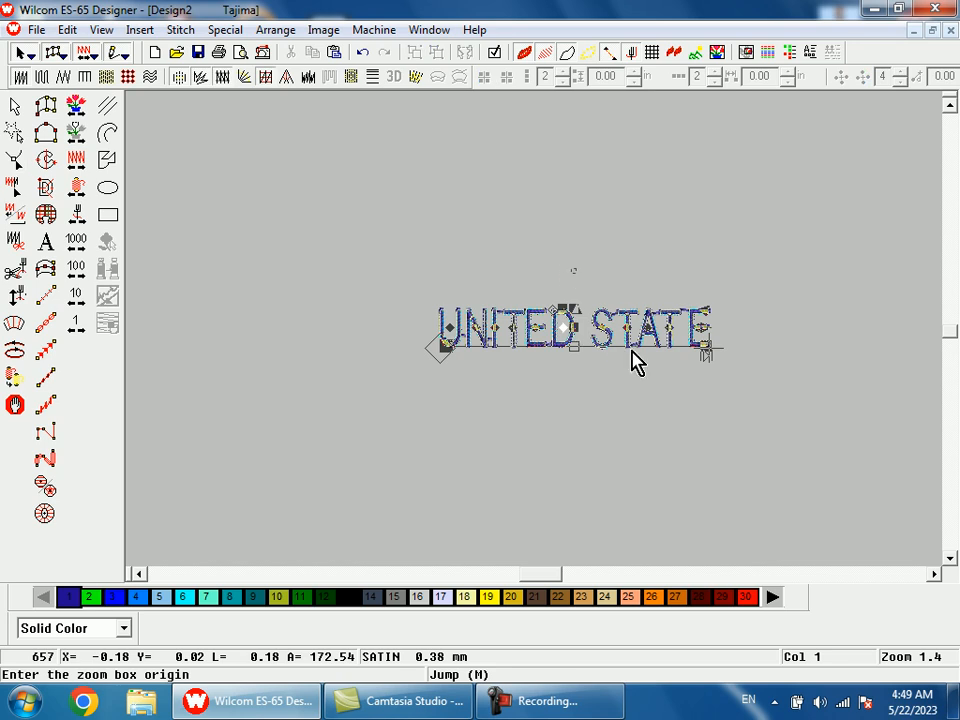
pyautogui.moveTo(568, 279); pyautogui.dragTo(574, 375)
pyautogui.moveTo(512, 341); pyautogui.dragTo(625, 344)
pyautogui.click(456, 302)
pyautogui.moveTo(451, 289); pyautogui.dragTo(707, 342)
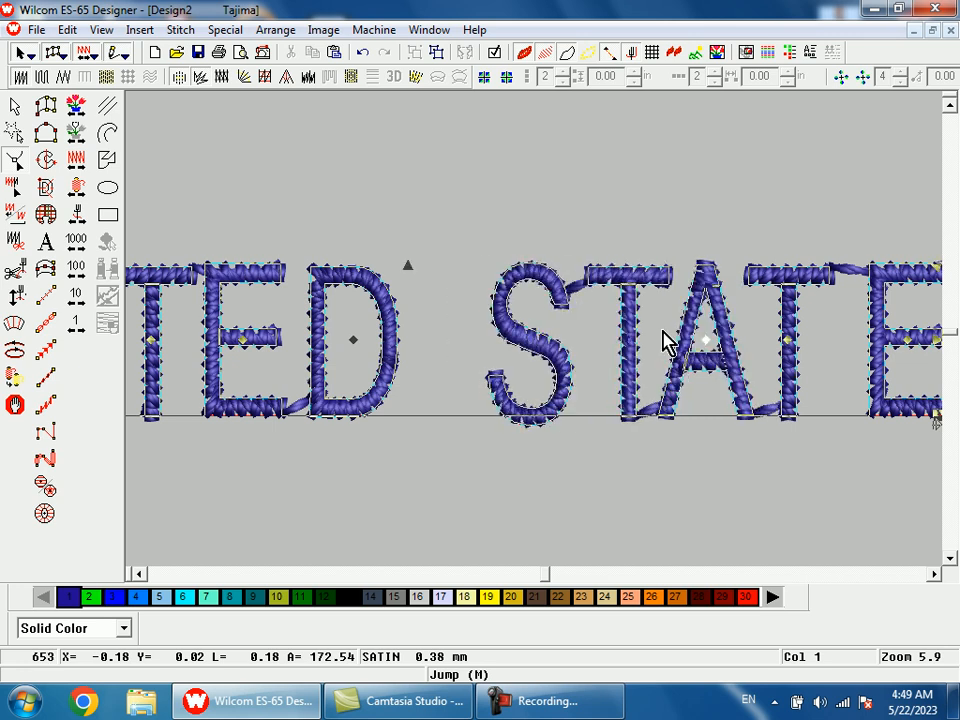
pyautogui.moveTo(450, 292); pyautogui.dragTo(806, 380)
pyautogui.moveTo(786, 339); pyautogui.dragTo(803, 340)
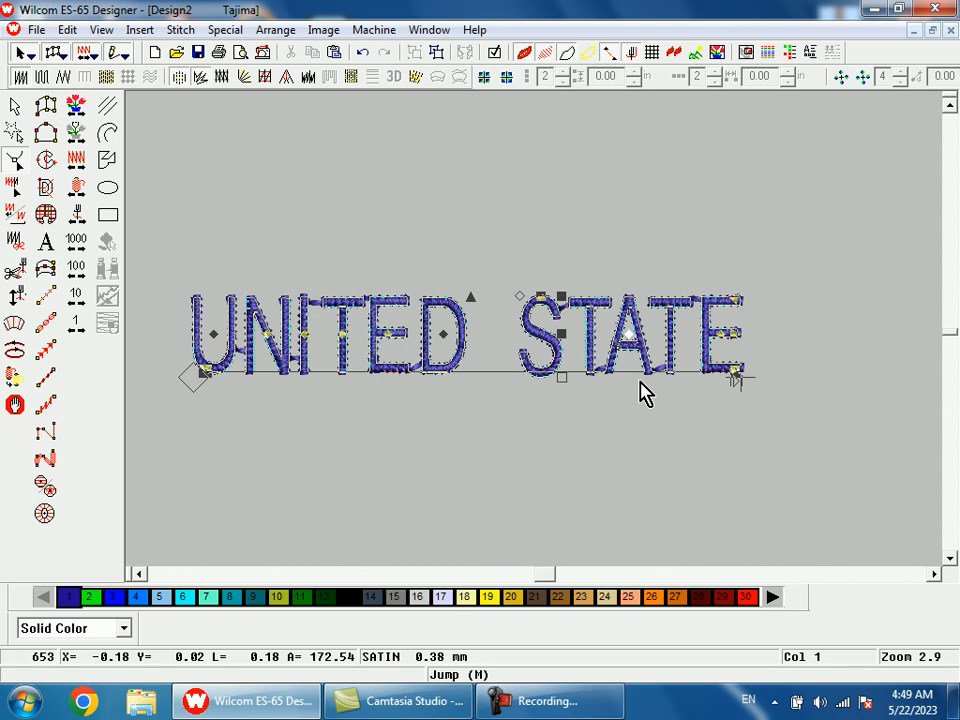
# Nudge the S, first T and A of STATE together slightly to the right and deselect them.
pyautogui.press('b')
pyautogui.moveTo(446, 261); pyautogui.dragTo(683, 508)
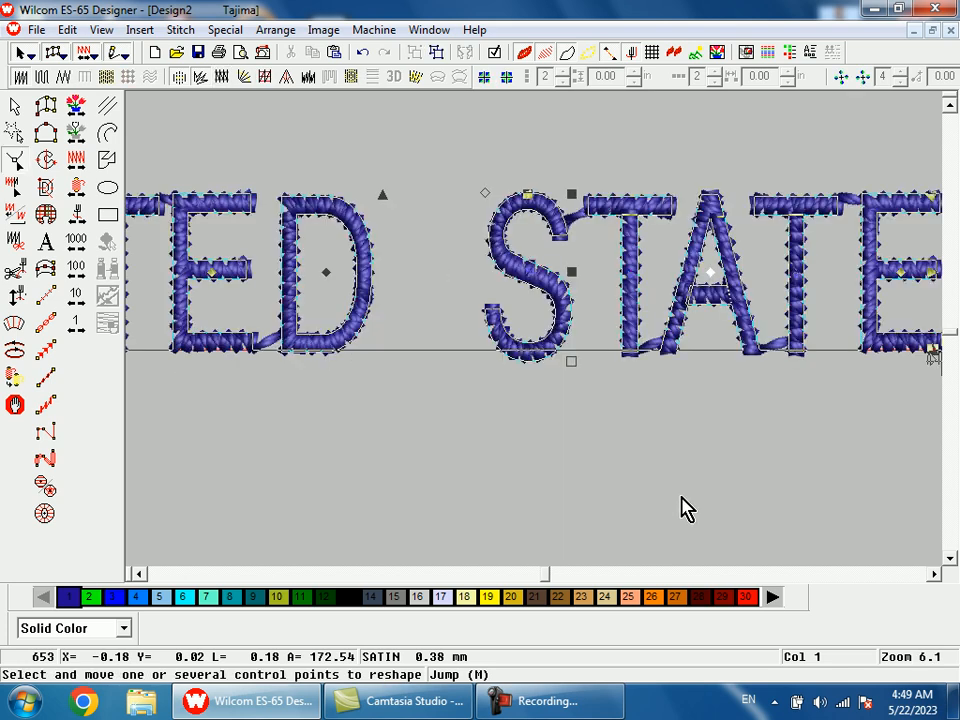
pyautogui.moveTo(467, 237); pyautogui.dragTo(714, 272)
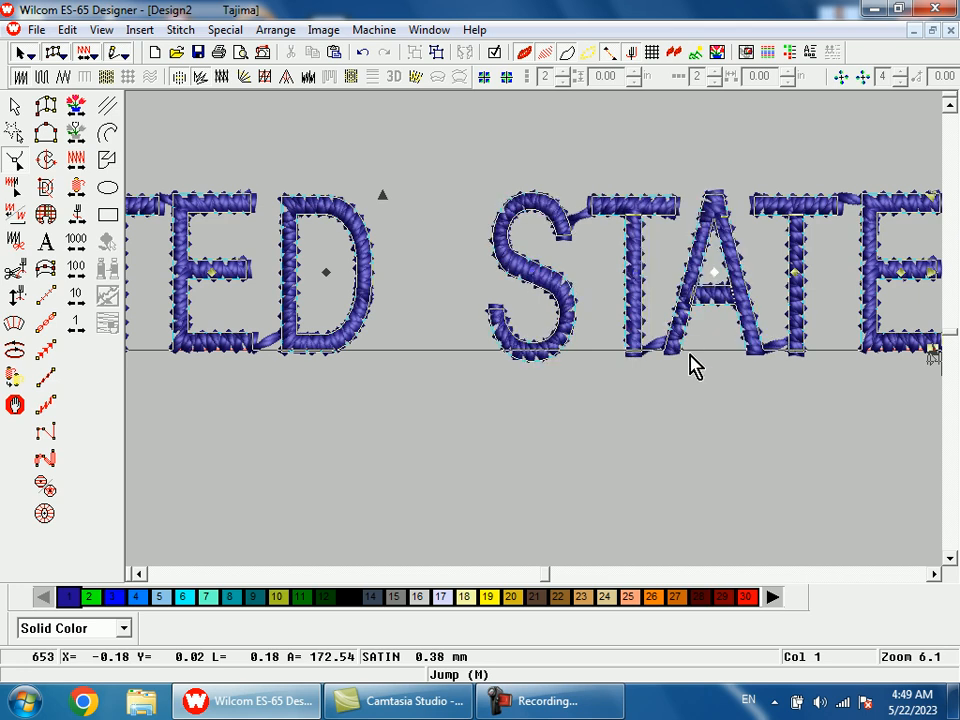
pyautogui.click(687, 382)
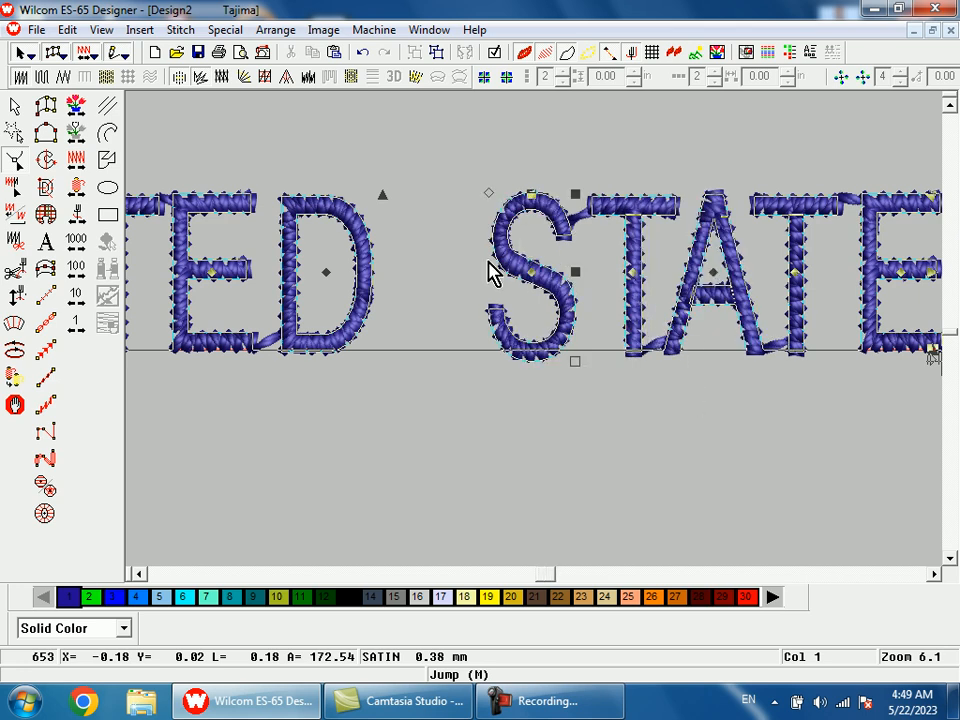
# Nudge the E and D of UNITED together slightly to the right to widen their gap from the T.
pyautogui.press('0')
pyautogui.press('b')
pyautogui.moveTo(383, 263); pyautogui.dragTo(501, 394)
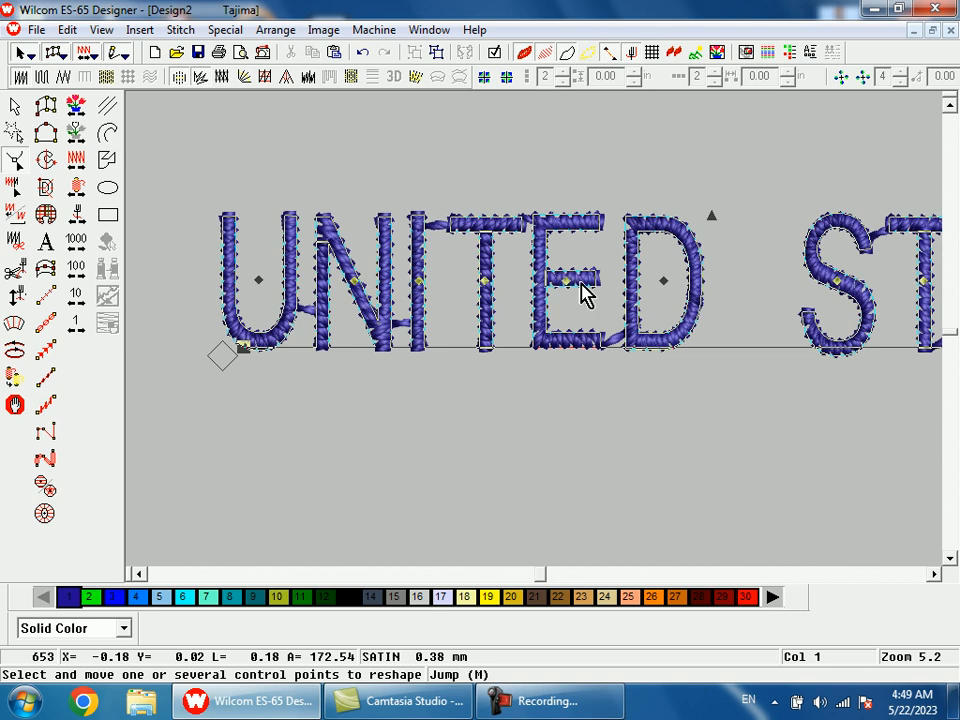
pyautogui.click(665, 283)
pyautogui.keyDown('ctrl'); pyautogui.click(564, 282); pyautogui.keyUp('ctrl')
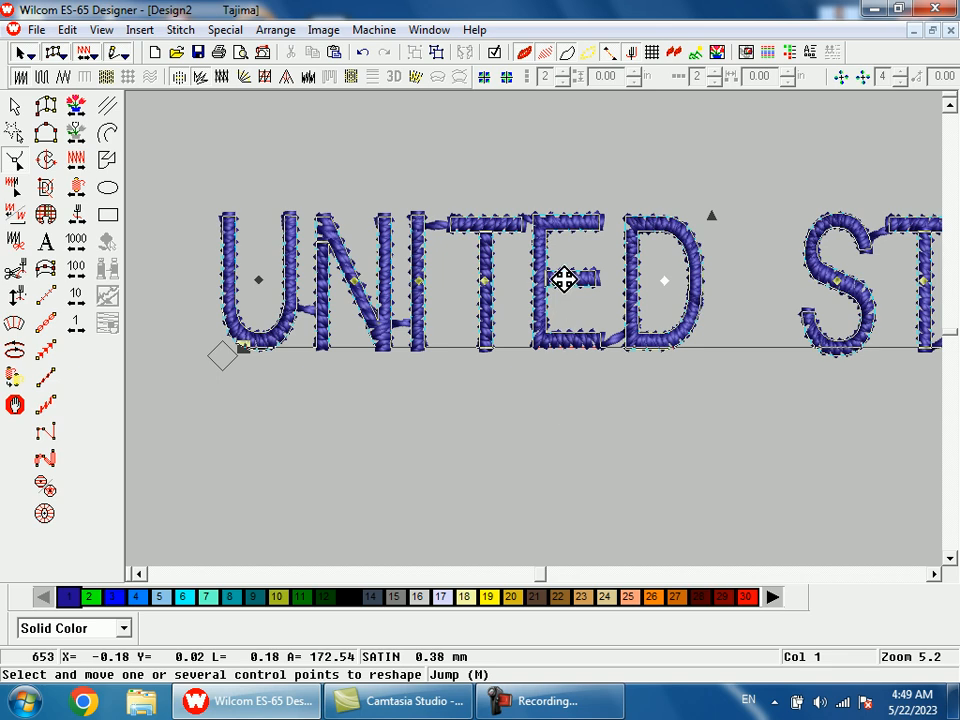
pyautogui.moveTo(564, 280); pyautogui.dragTo(576, 281)
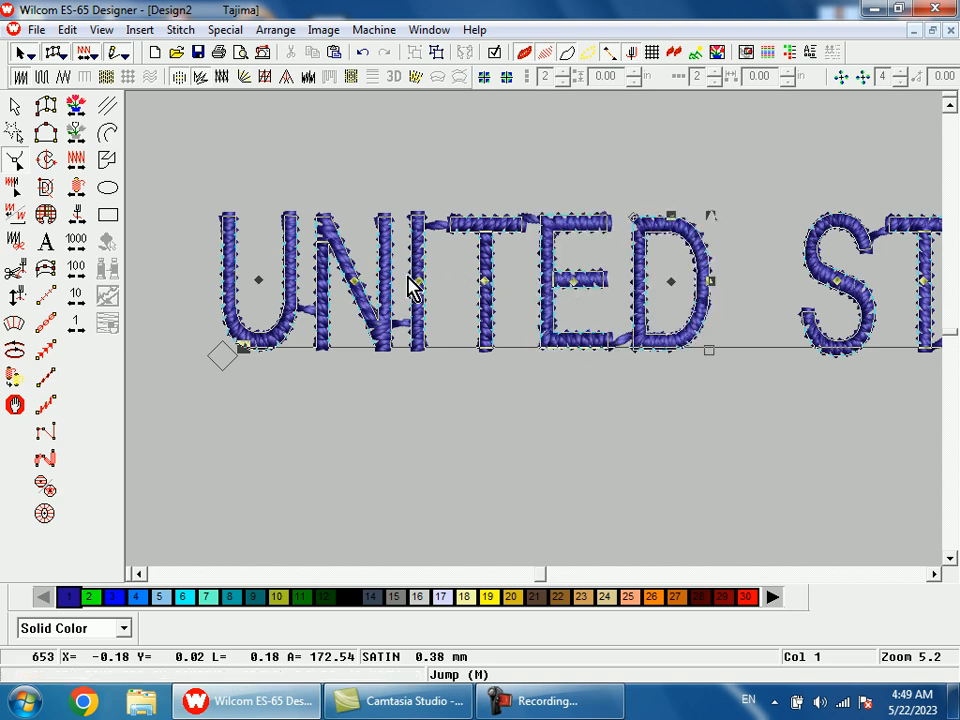
# Close the Windows color scheme prompt and shift all the letters of UNITED together very slightly to the left.
pyautogui.click(417, 279)
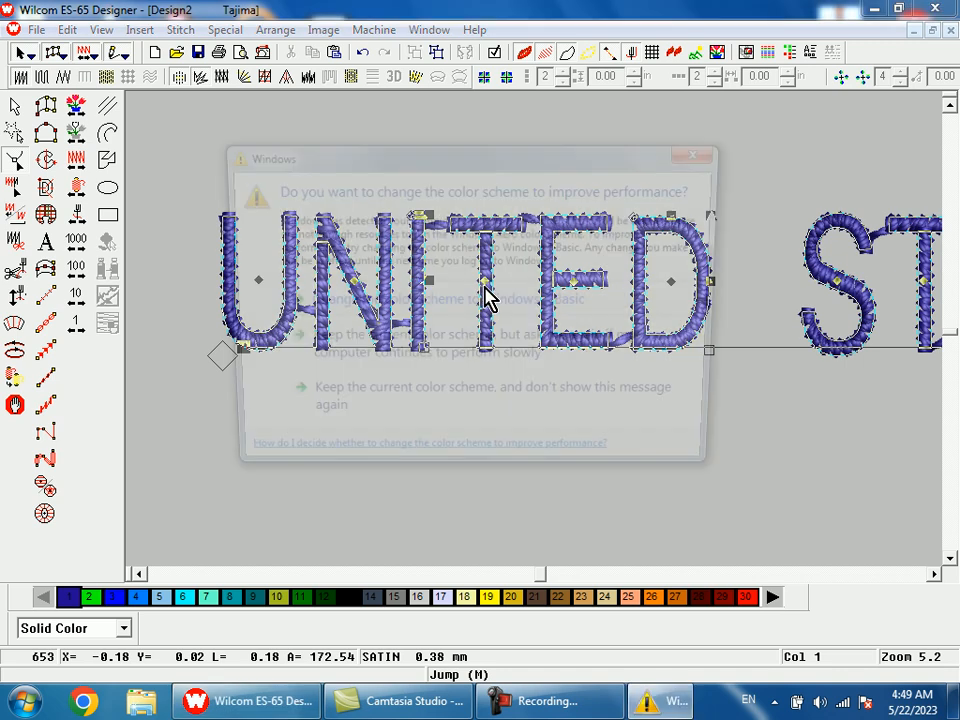
pyautogui.click(705, 151)
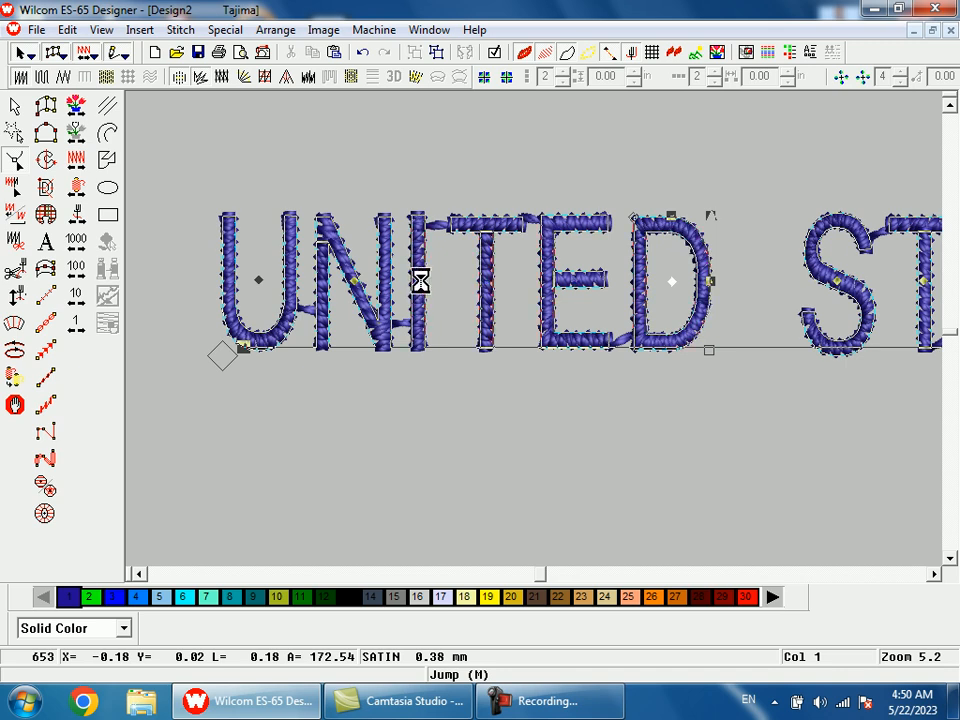
pyautogui.click(419, 278)
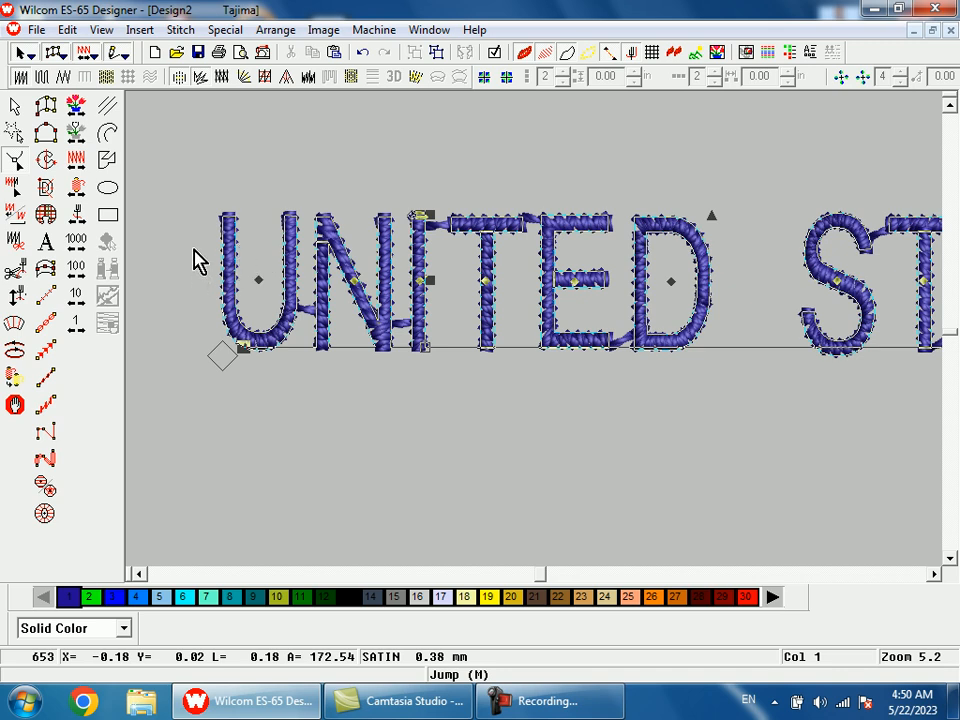
pyautogui.moveTo(203, 283); pyautogui.dragTo(681, 326)
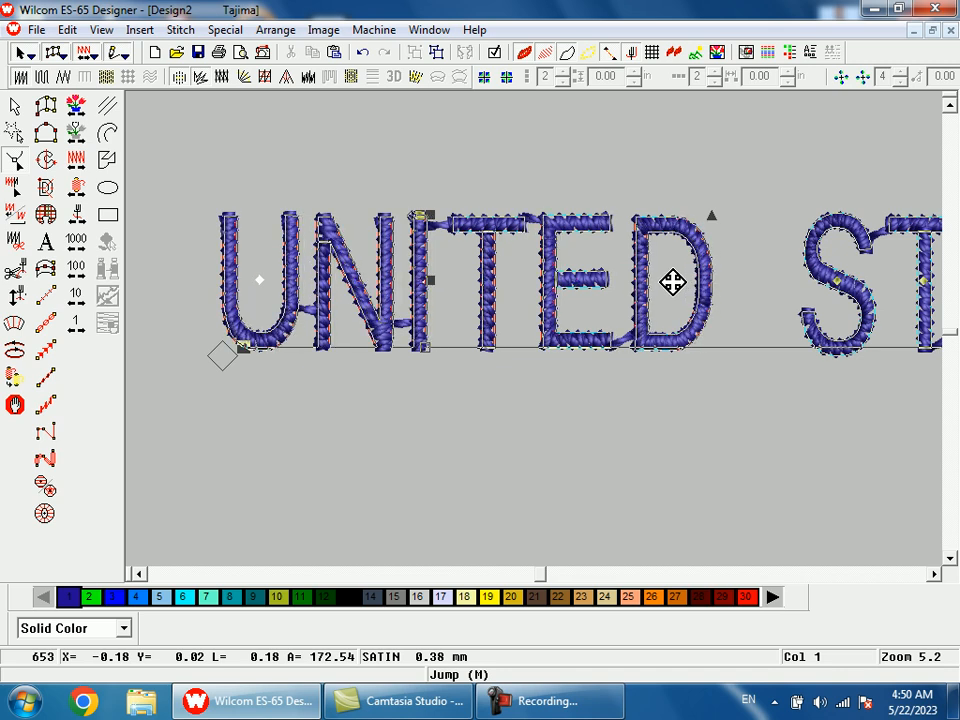
pyautogui.click(662, 397)
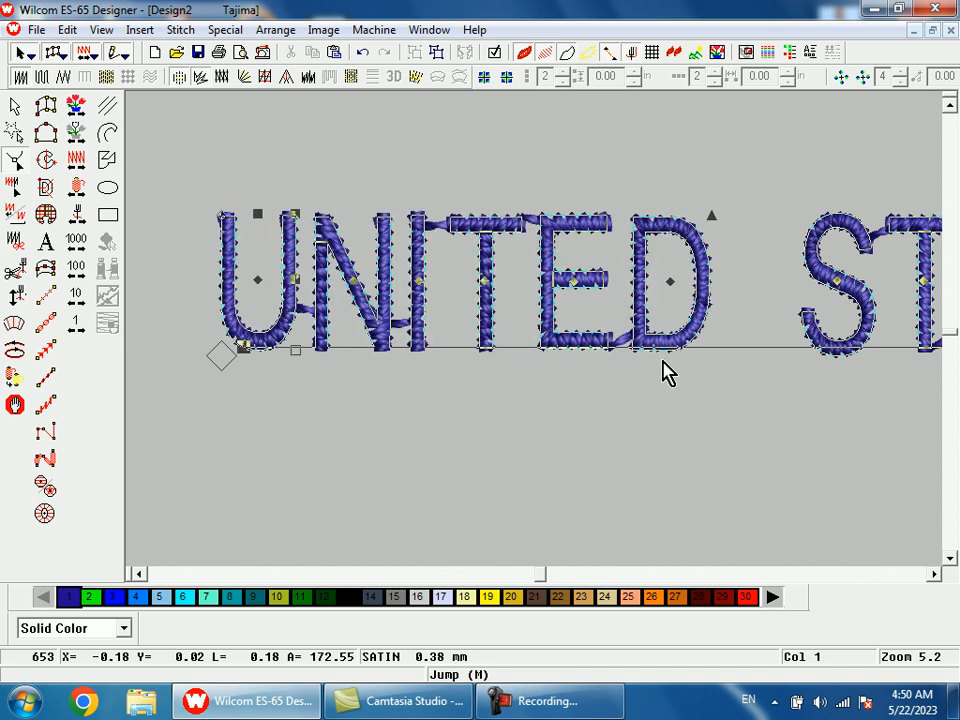
pyautogui.click(668, 280)
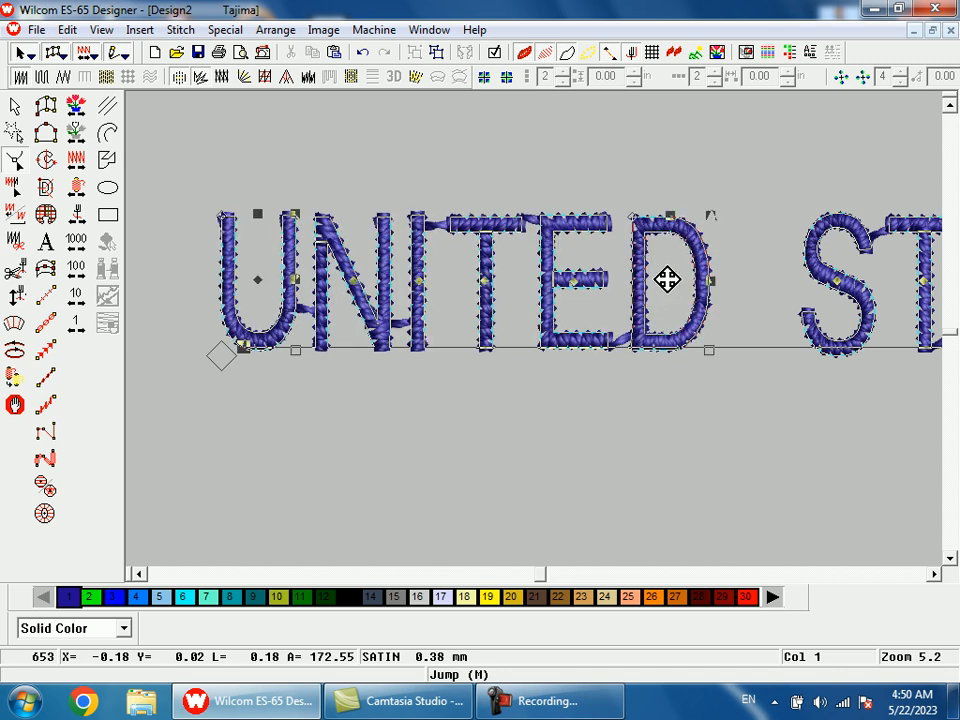
pyautogui.hotkey('shift', 'z')
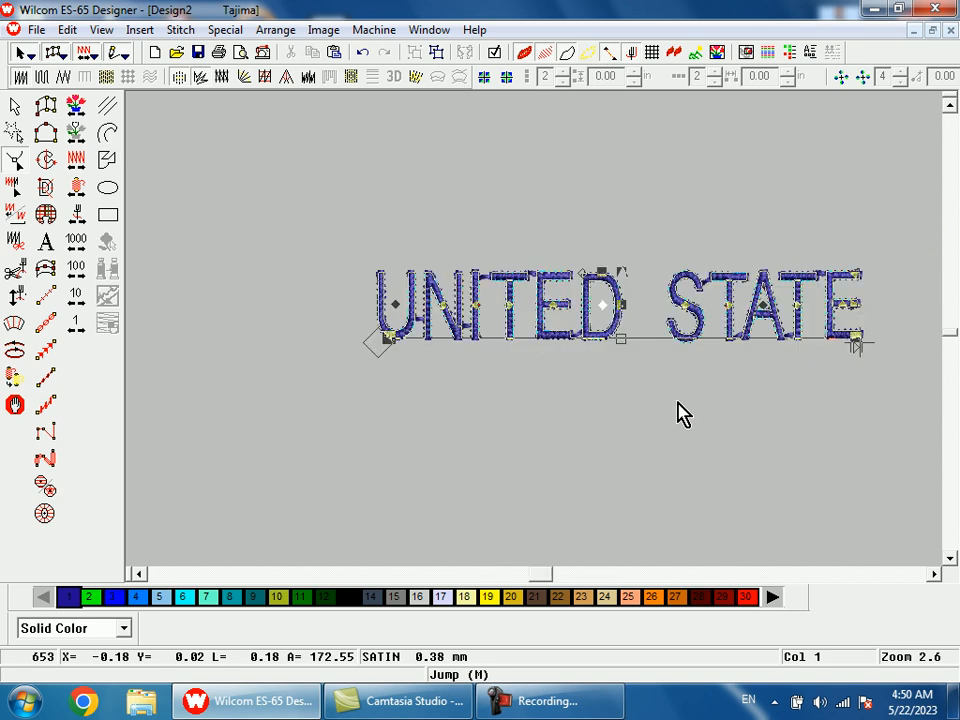
# Finish reshaping and select the whole UNITED STATE lettering object.
pyautogui.press('Escape')
pyautogui.press('1')
pyautogui.click(579, 340)
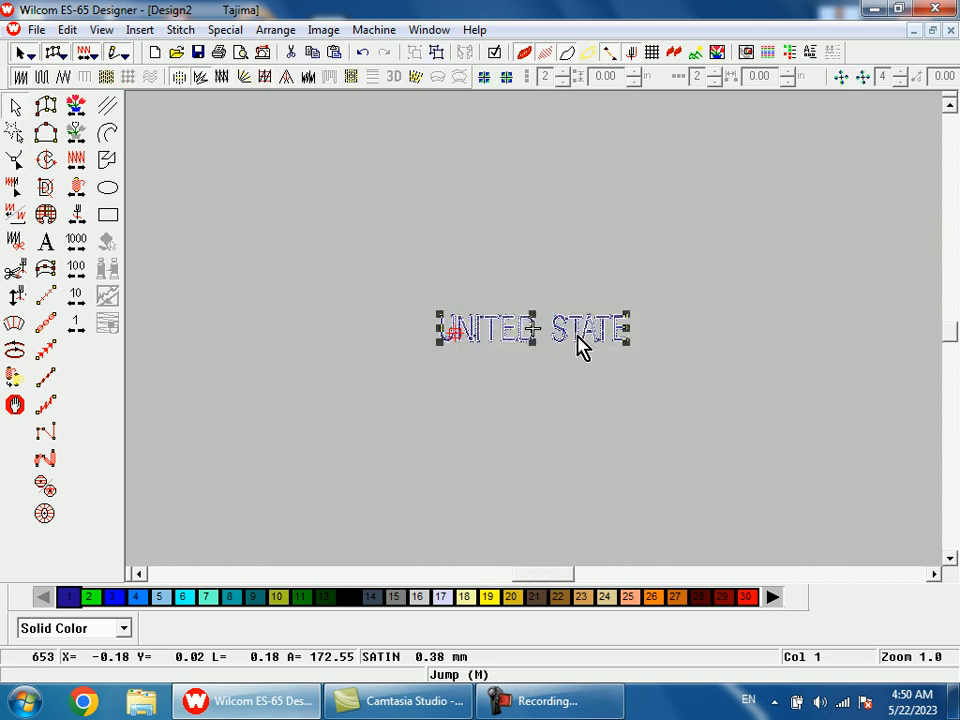
# Try thread color 28 and thread color 4 on the selected lettering.
pyautogui.click(700, 600)
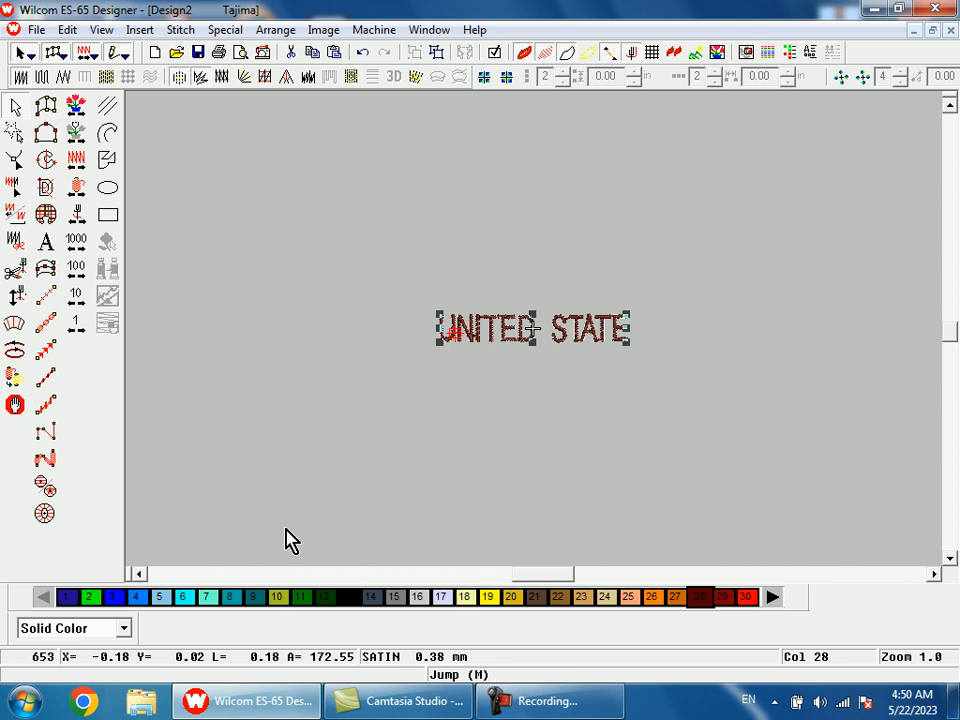
pyautogui.click(139, 602)
pyautogui.press('b')
pyautogui.moveTo(408, 259); pyautogui.dragTo(579, 427)
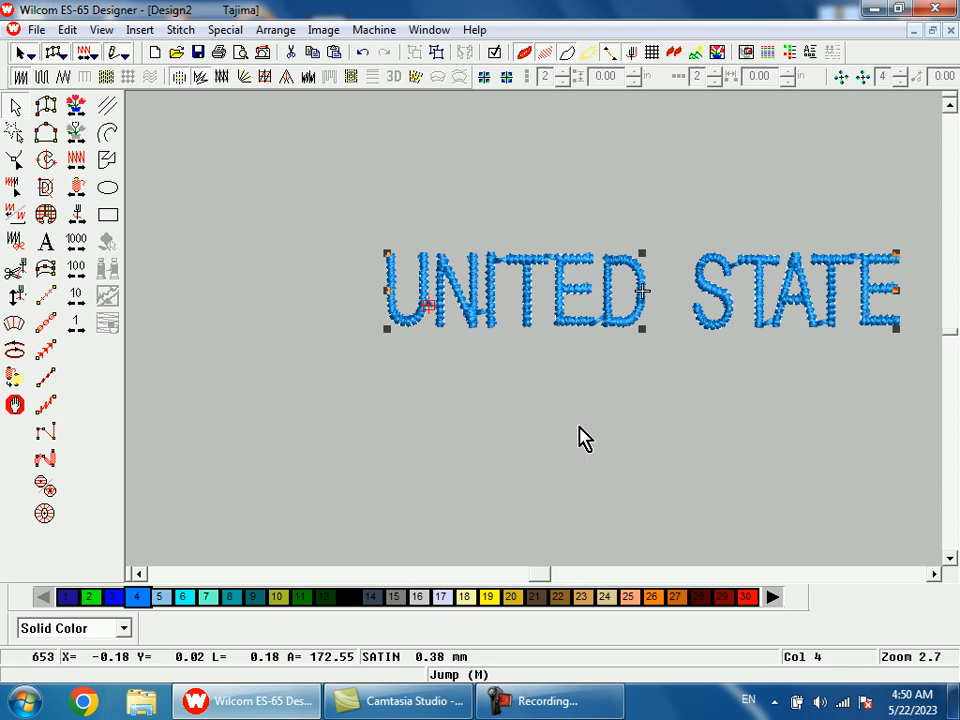
# Dismiss the Windows color scheme prompt and recolor the UNITED STATE lettering black with thread color 13.
pyautogui.hotkey('shift', 'z')
pyautogui.press('b')
pyautogui.moveTo(414, 214); pyautogui.dragTo(787, 422)
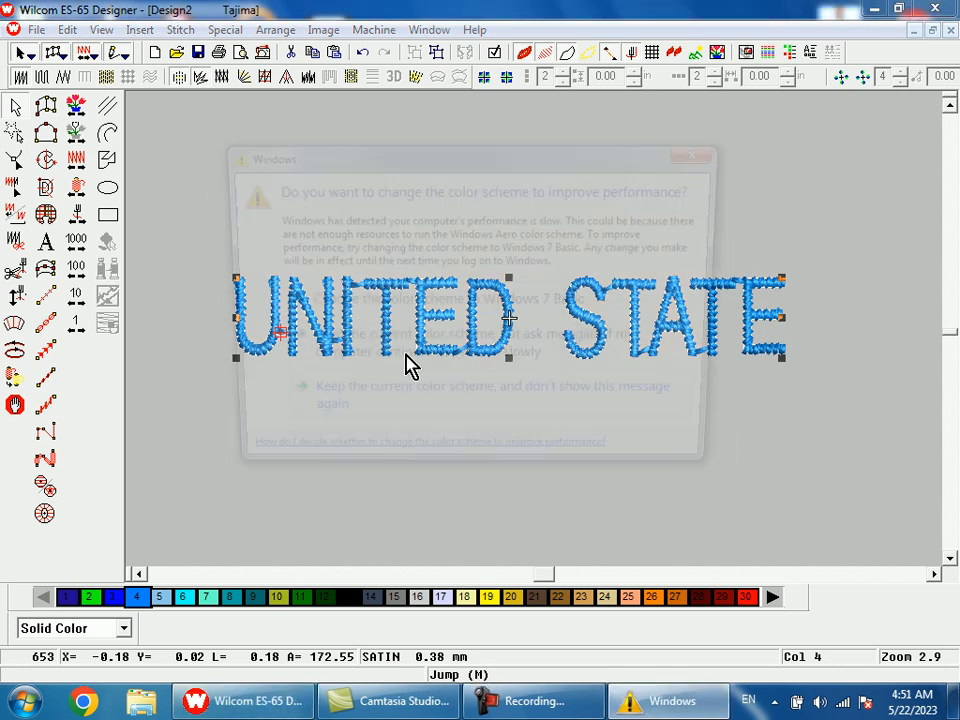
pyautogui.click(706, 158)
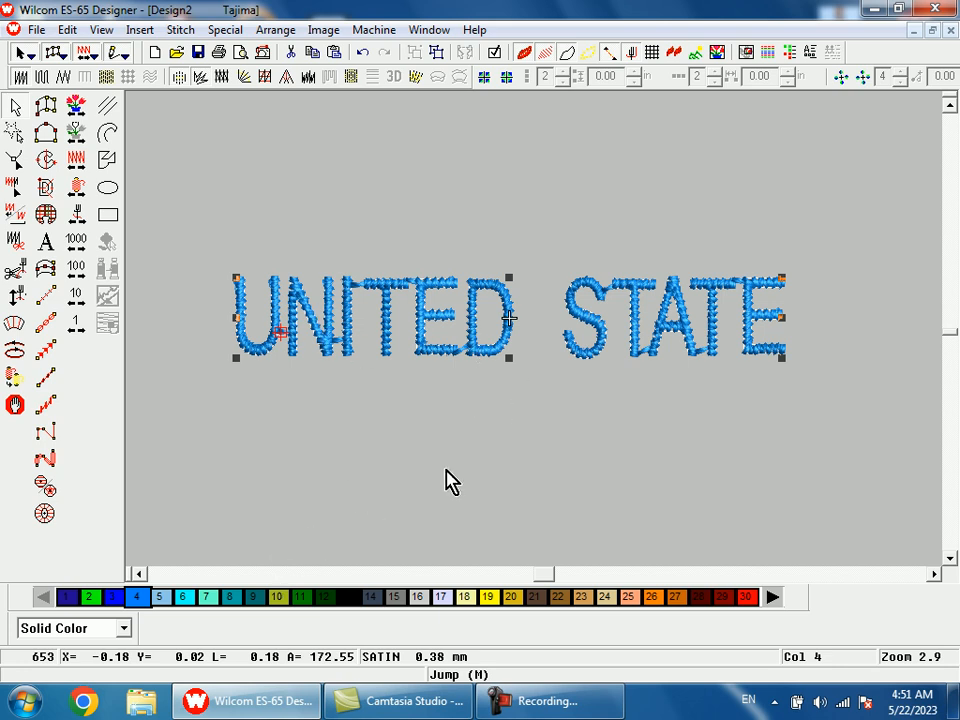
pyautogui.click(355, 600)
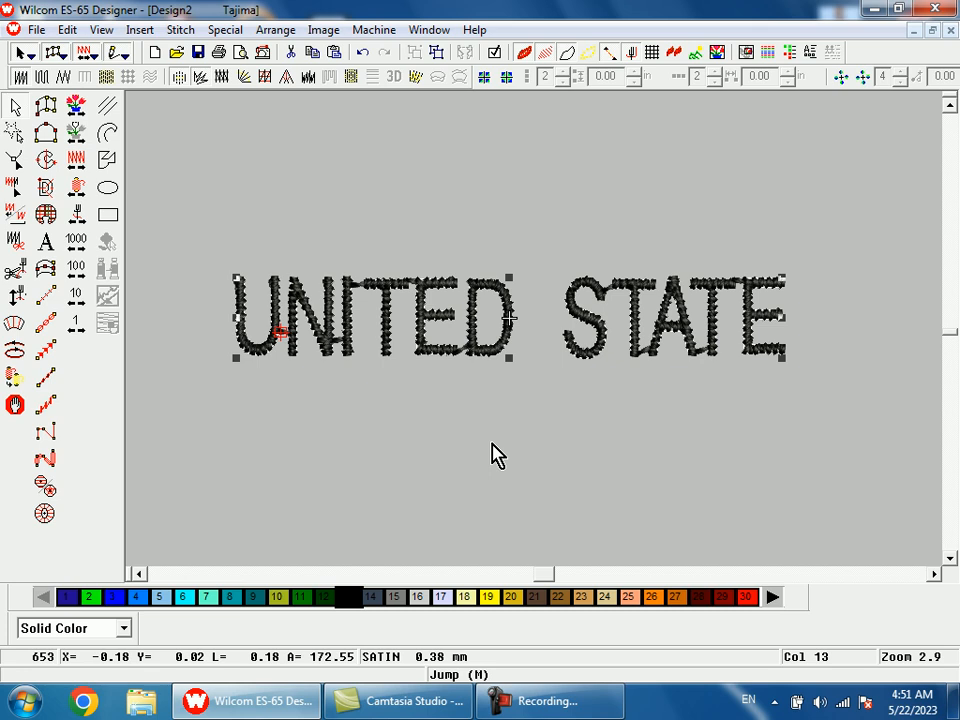
# Set the lettering width to 50% in the object properties and inspect the narrower letters.
pyautogui.hotkey('alt', 'Return')
pyautogui.moveTo(435, 410); pyautogui.dragTo(370, 407)
pyautogui.write('50')
pyautogui.press('Return')
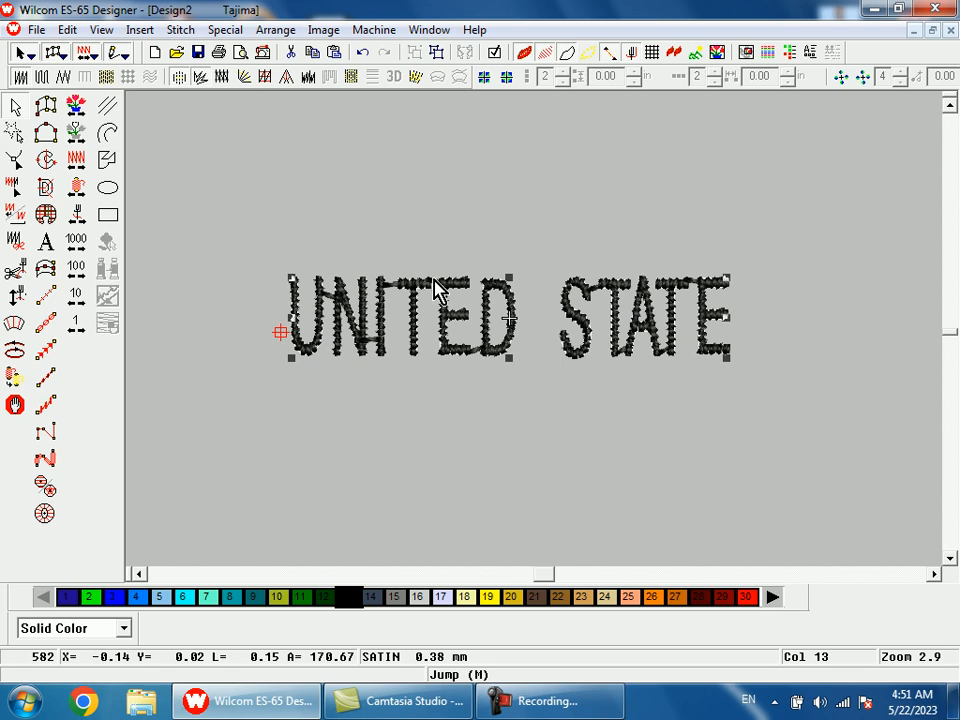
pyautogui.press('b')
pyautogui.moveTo(411, 306); pyautogui.dragTo(557, 411)
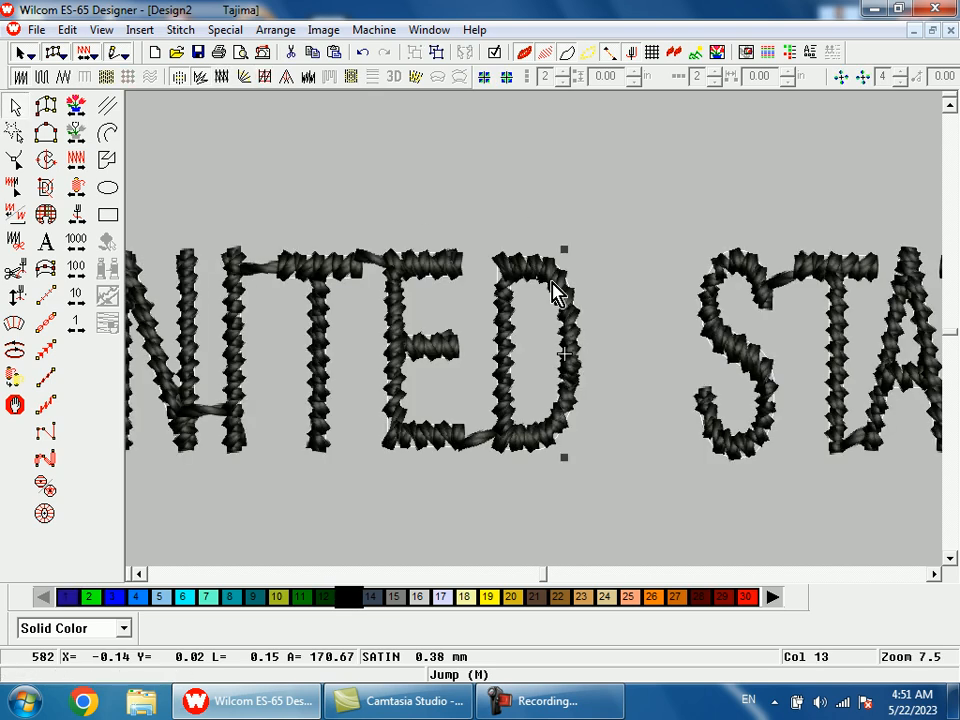
pyautogui.hotkey('shift', 'z')
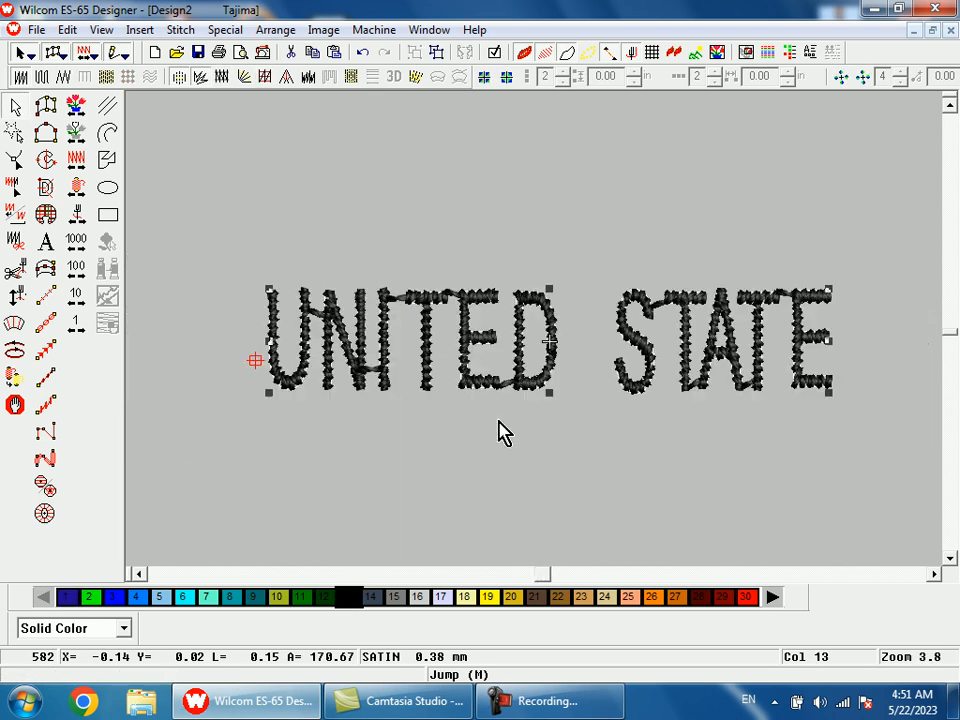
# Set the width of the UNITED STATE lettering to 70% in its object properties.
pyautogui.hotkey('alt', 'Return')
pyautogui.moveTo(437, 408); pyautogui.dragTo(372, 408)
pyautogui.write('70')
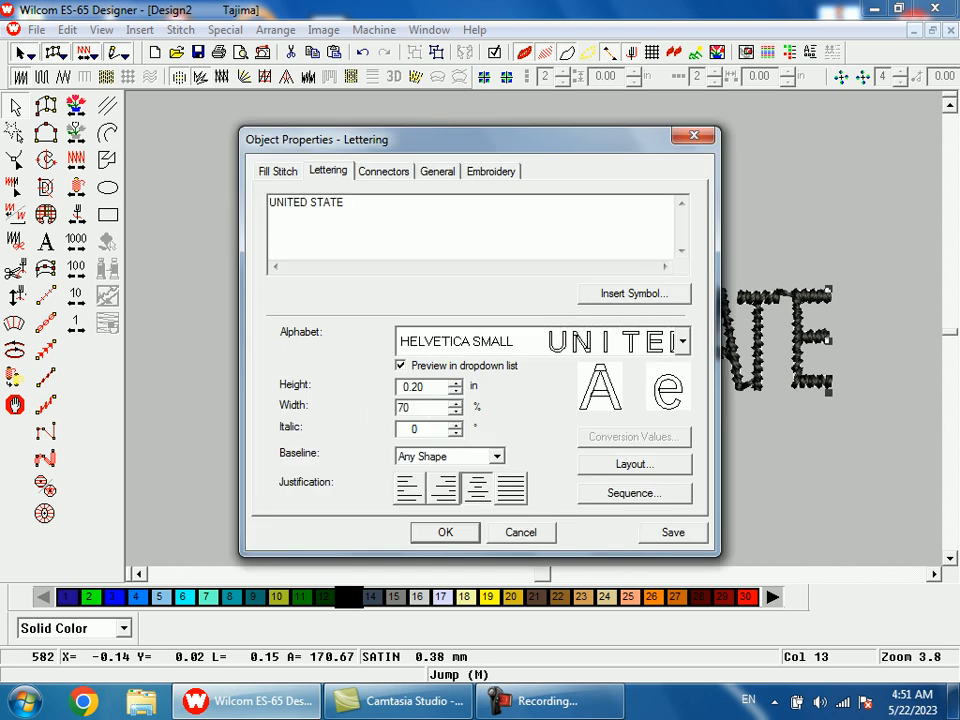
pyautogui.press('Return')
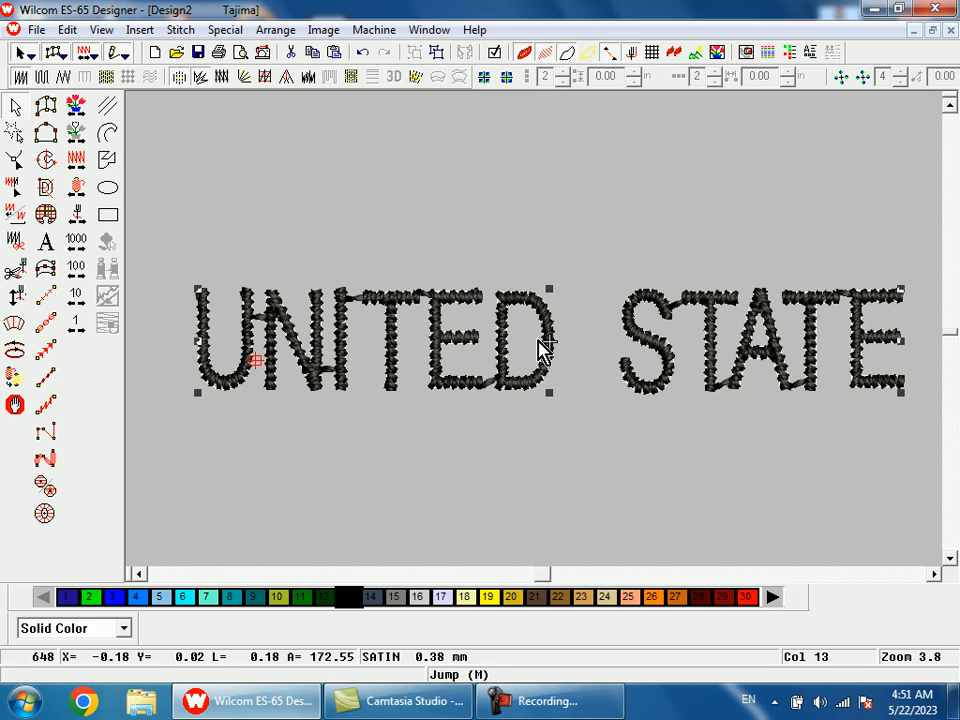
# Try a 40% width on the UNITED STATE lettering and undo that width change.
pyautogui.doubleClick(540, 380)
pyautogui.moveTo(536, 158); pyautogui.dragTo(519, 206)
pyautogui.moveTo(407, 470); pyautogui.dragTo(352, 475)
pyautogui.write('40')
pyautogui.press('Return')
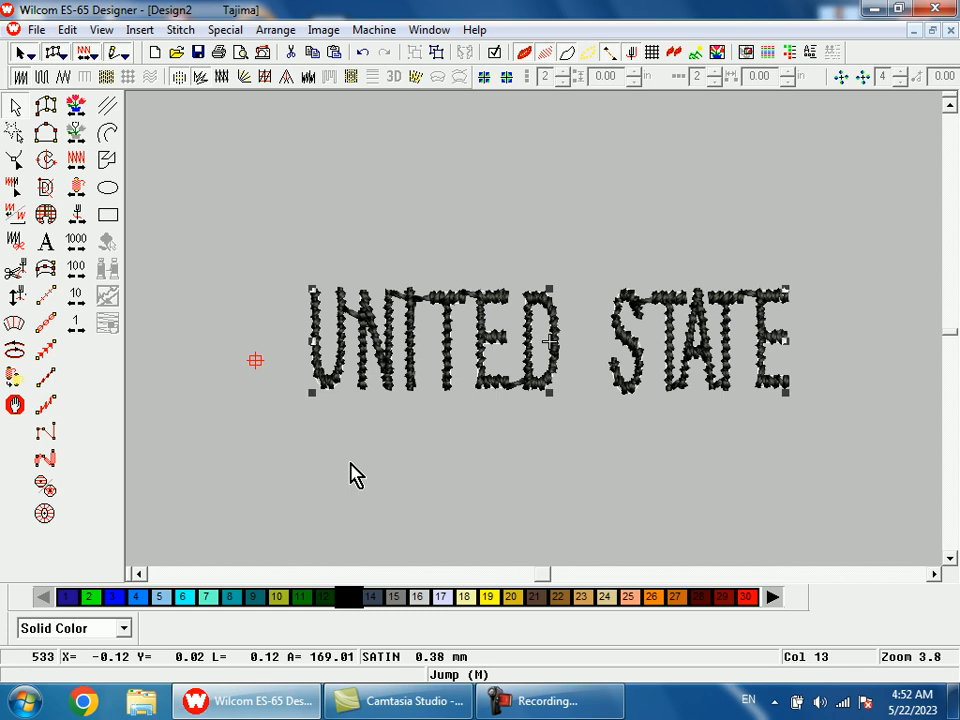
pyautogui.hotkey('ctrl', 'z')
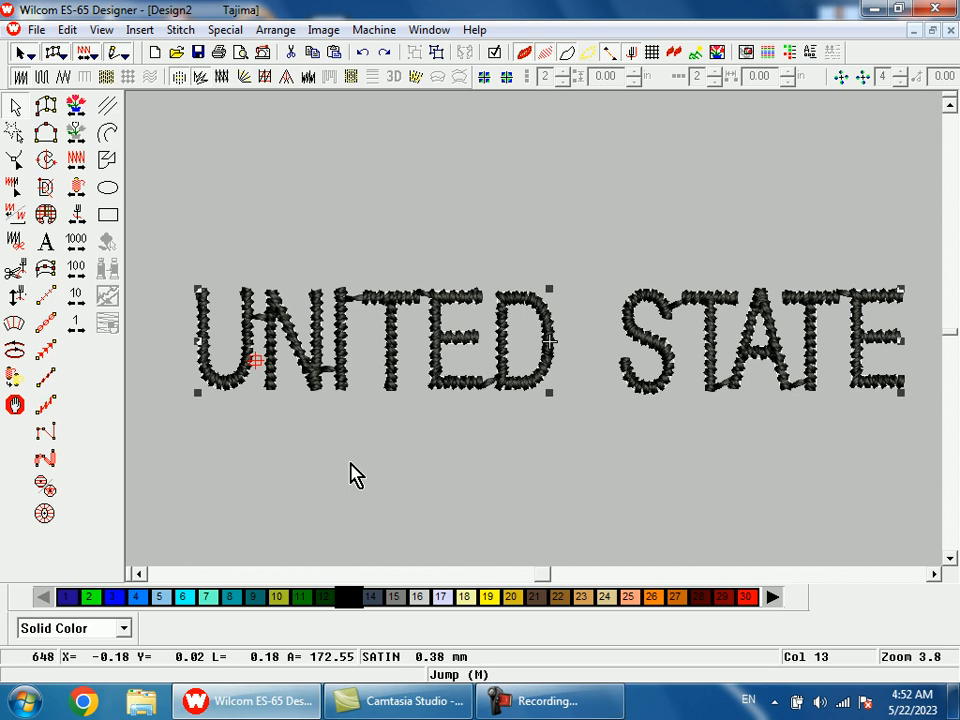
# Deselect the lettering and close the Windows color scheme prompt without changing the scheme.
pyautogui.click(471, 480)
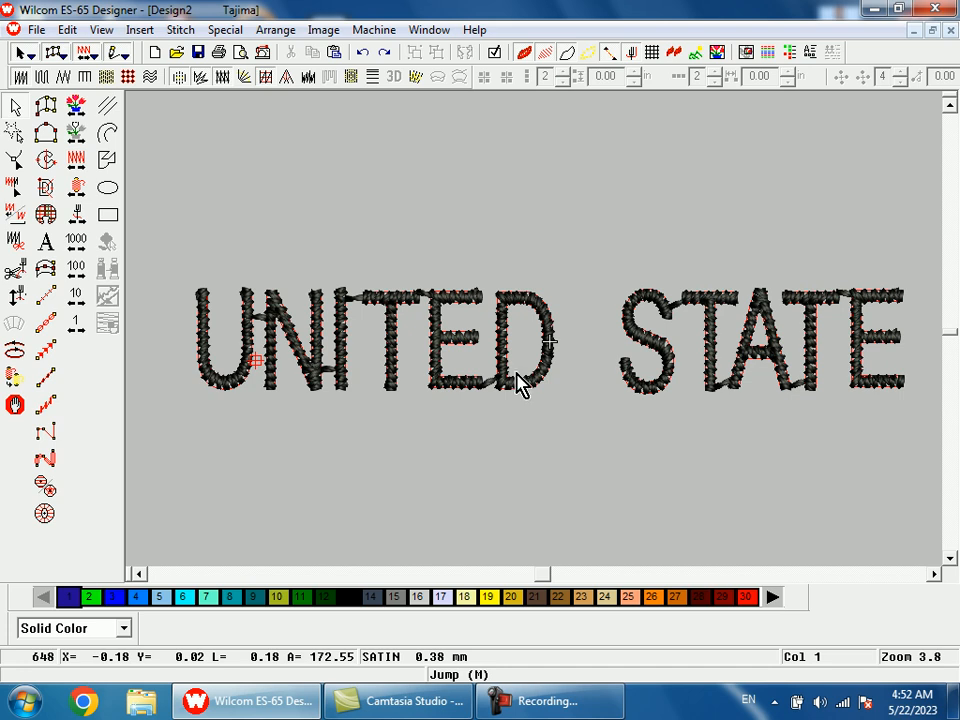
pyautogui.hotkey('shift', 'z')
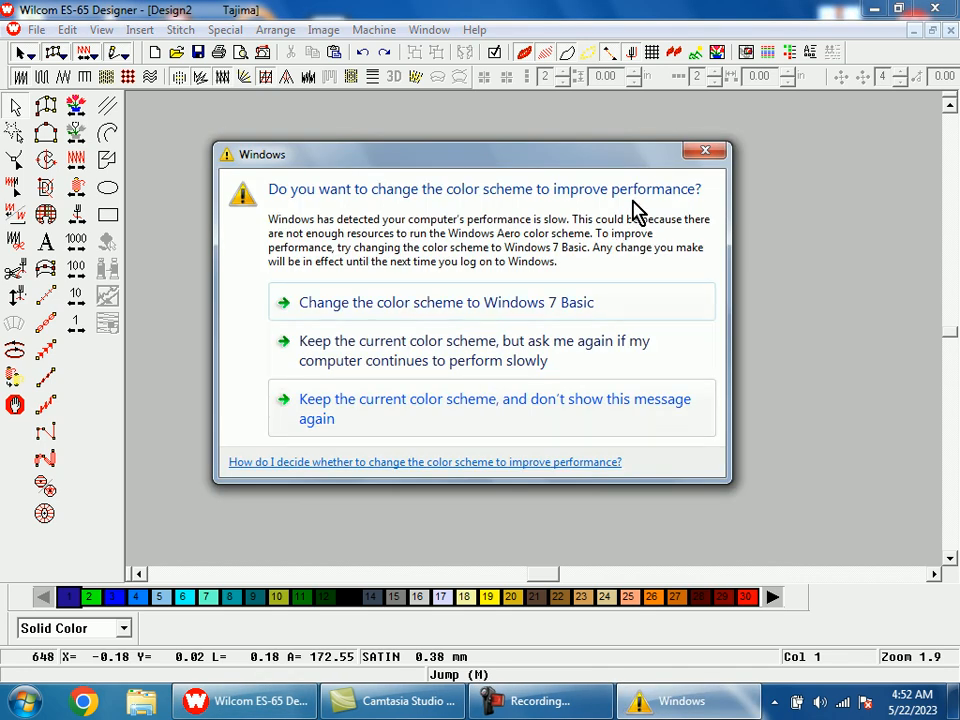
pyautogui.click(697, 152)
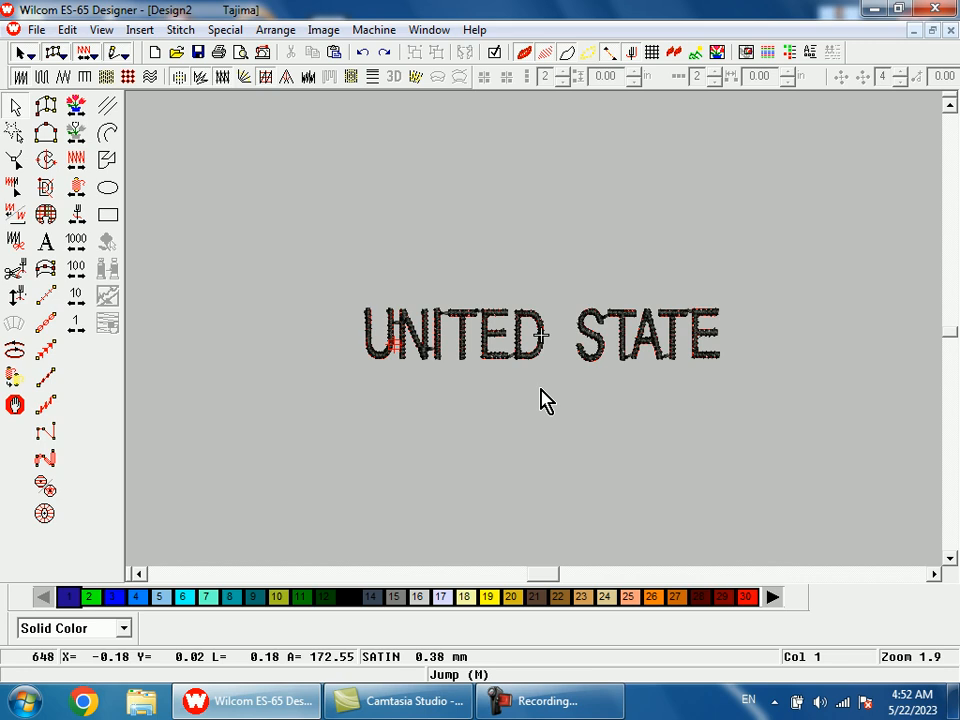